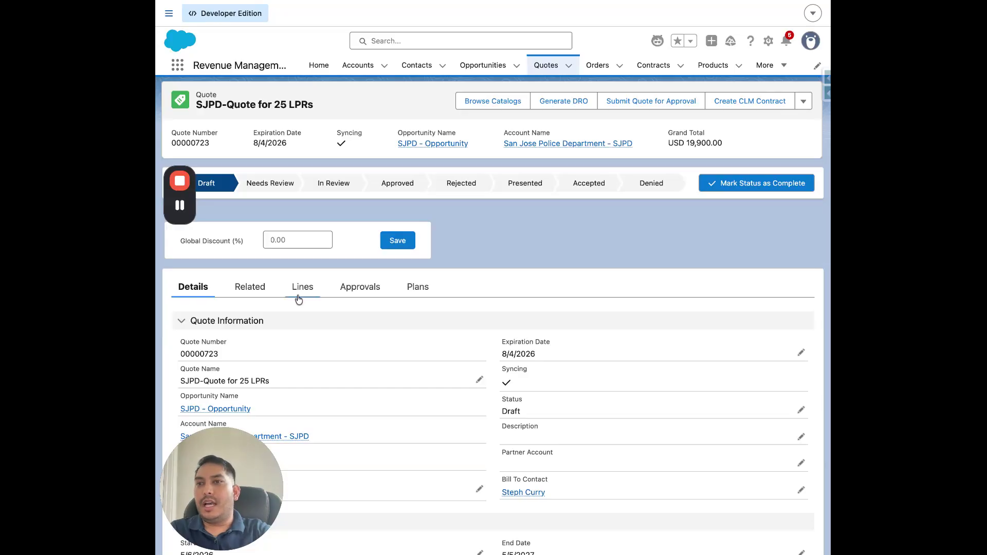
# Show the line items of the SJPD-Quote for 25 LPRs and open the Enterprise Security Platform bundle's configuration.
pyautogui.scroll(-2, 296, 303)
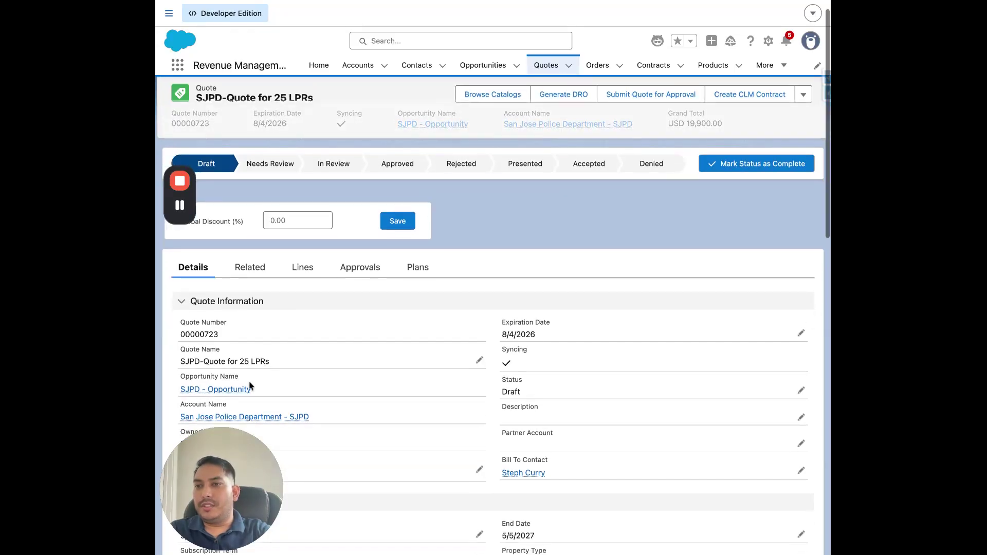
pyautogui.scroll(-1, 248, 395)
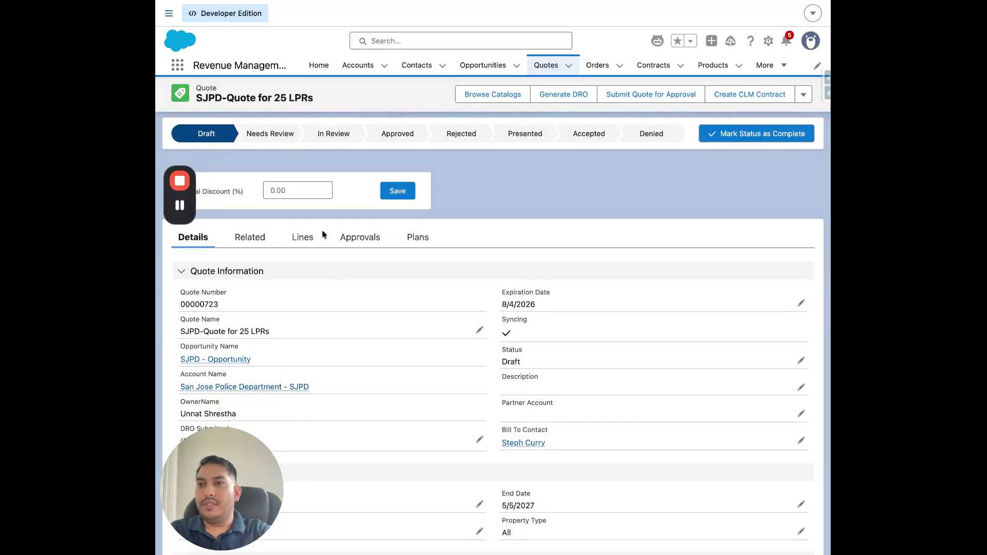
pyautogui.click(297, 233)
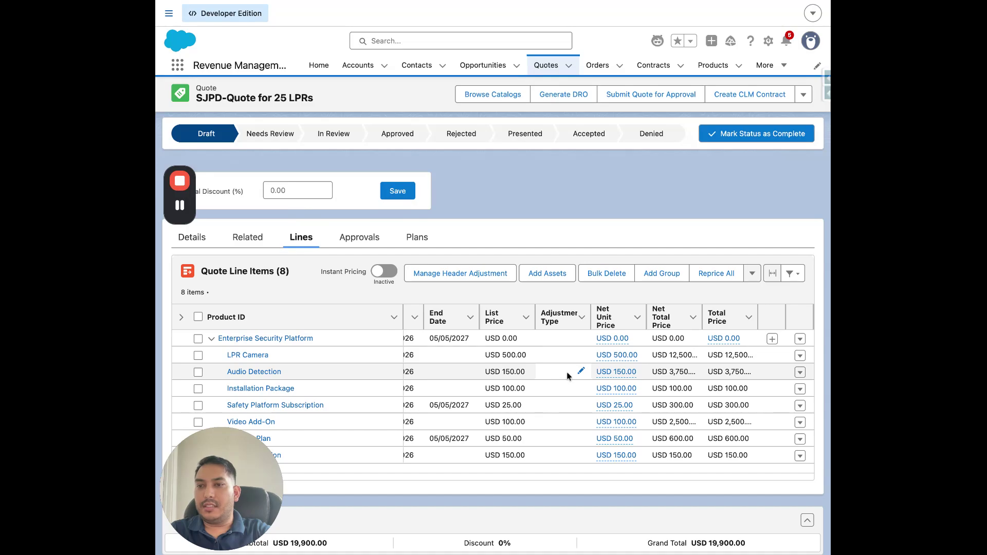
pyautogui.click(798, 339)
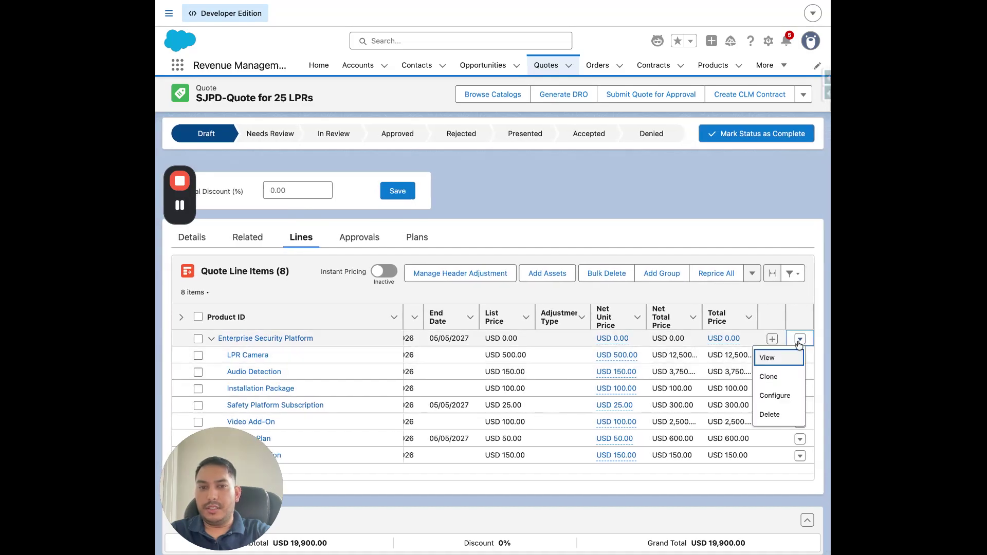
pyautogui.click(779, 396)
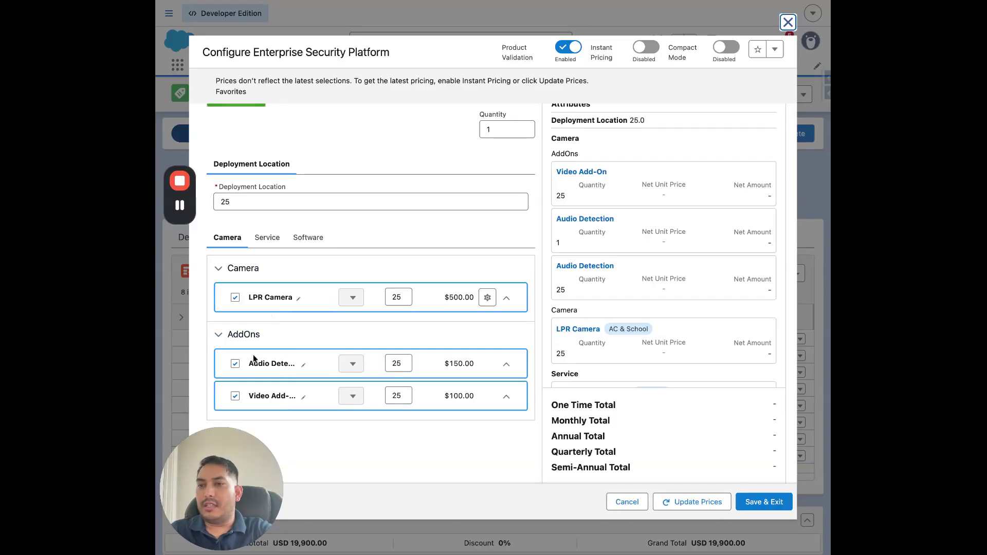
# Examine the bundle's service products and the Installation Package's available options, and return to the bundle overview.
pyautogui.click(267, 242)
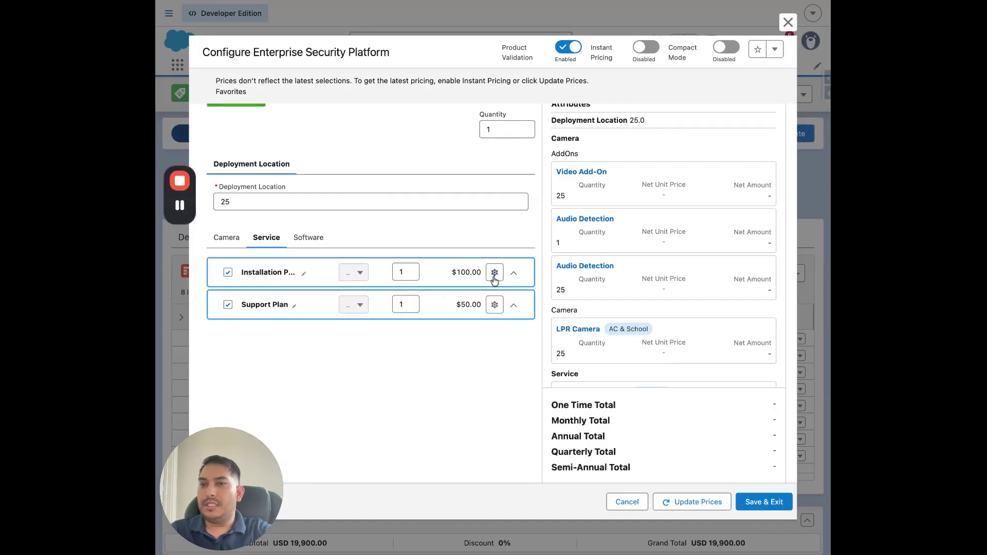
pyautogui.moveTo(494, 277); pyautogui.dragTo(335, 279)
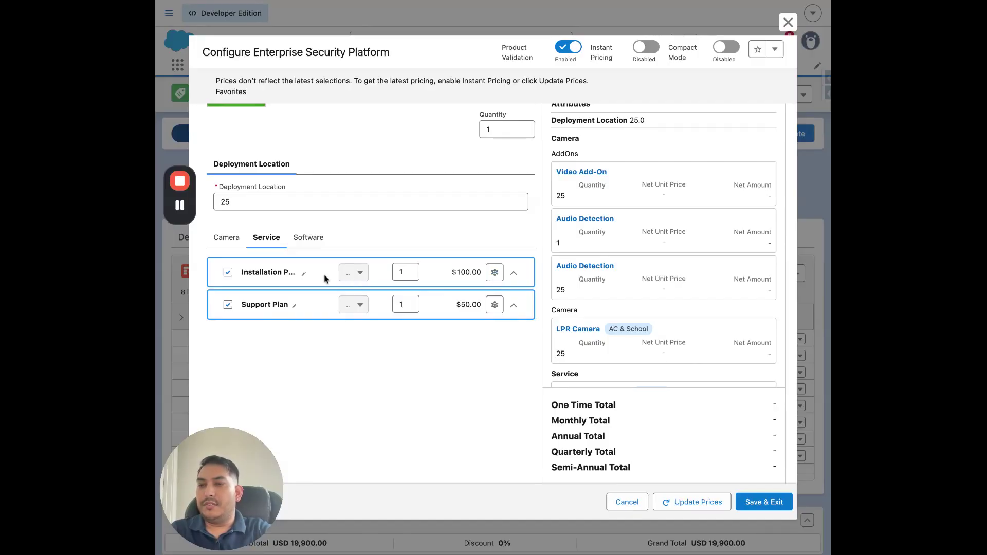
pyautogui.click(495, 272)
pyautogui.click(305, 368)
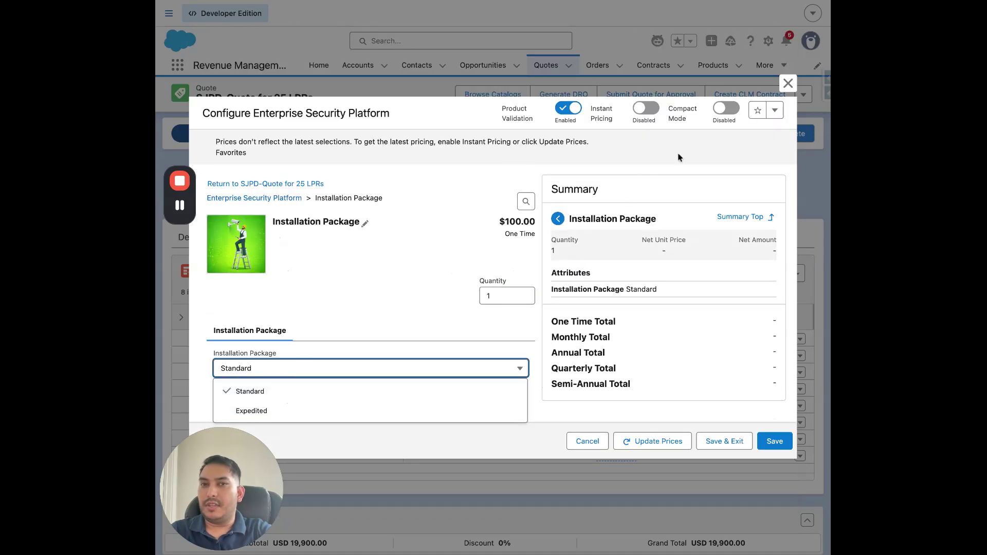
pyautogui.click(276, 197)
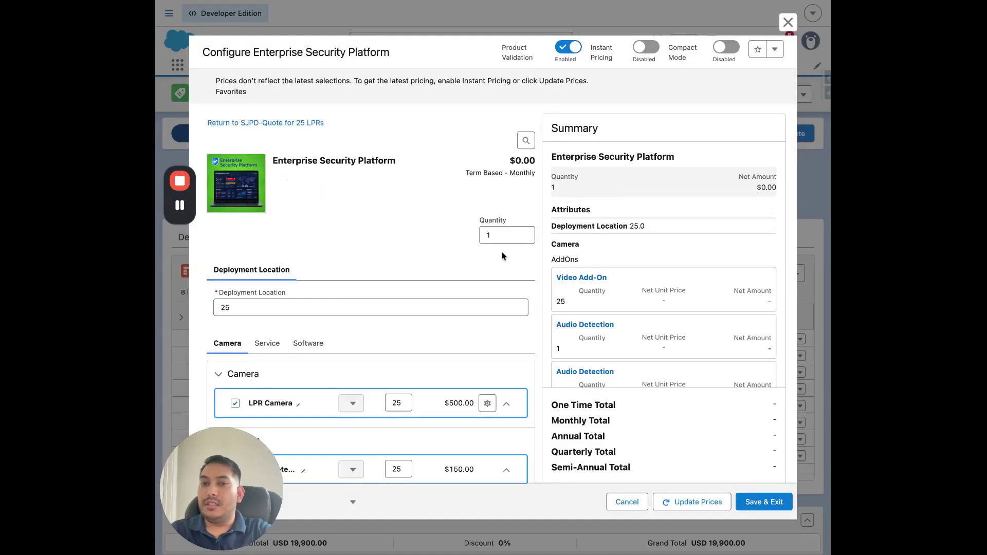
# Set the Installation Package option in the bundle's services to Expedited.
pyautogui.scroll(-2, 293, 309)
pyautogui.click(268, 314)
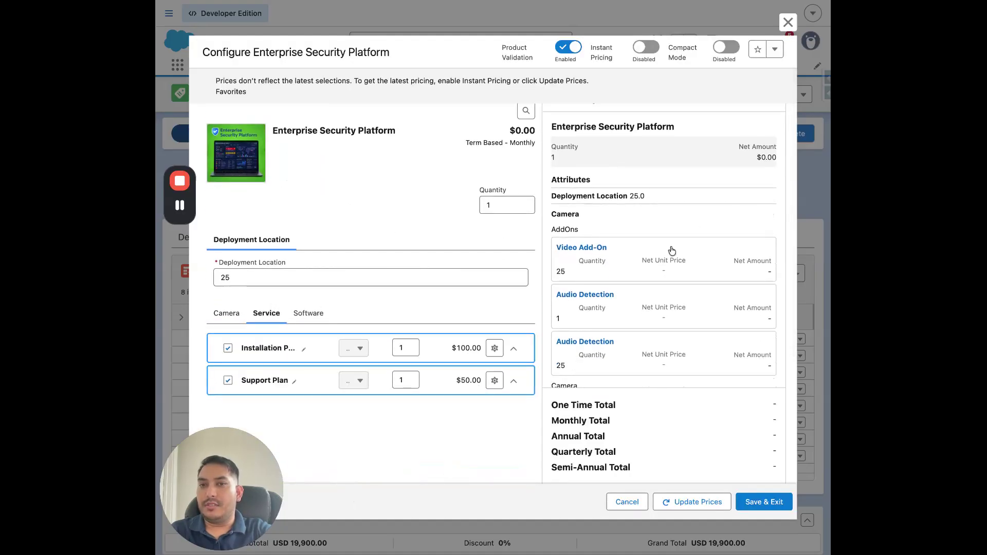
pyautogui.scroll(-3, 673, 250)
pyautogui.scroll(-1, 672, 250)
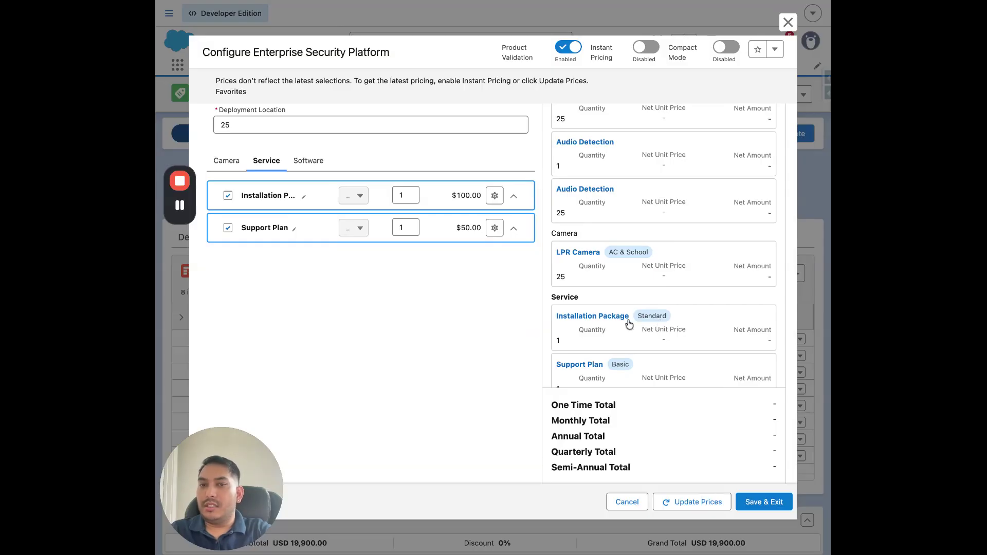
pyautogui.click(658, 320)
pyautogui.click(433, 368)
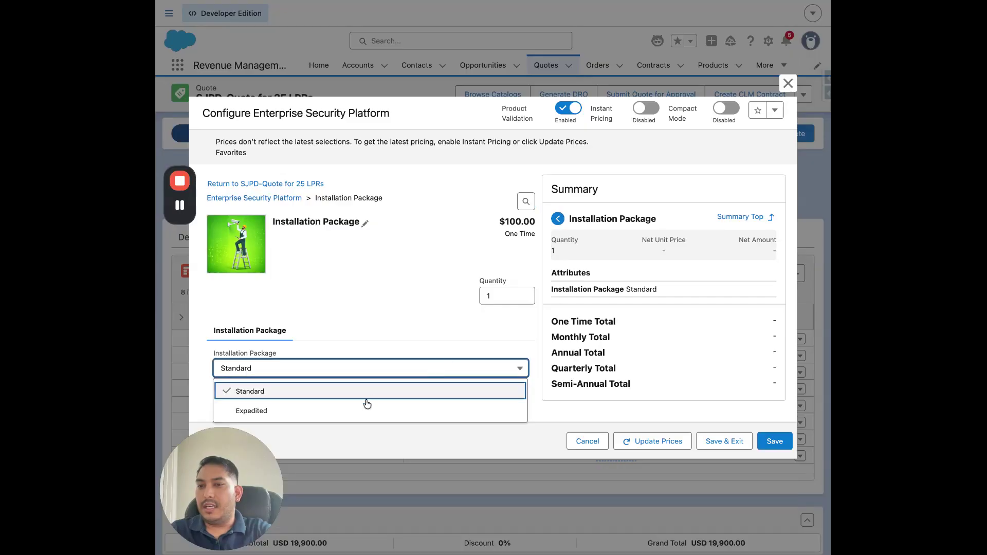
pyautogui.click(358, 410)
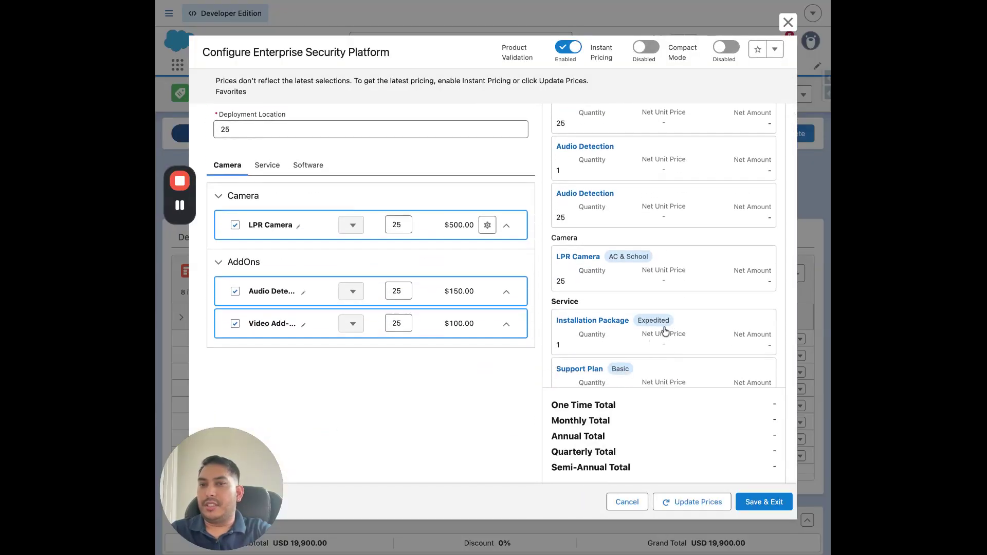
# Check the bundle's software products and close the configuration without saving.
pyautogui.click(308, 165)
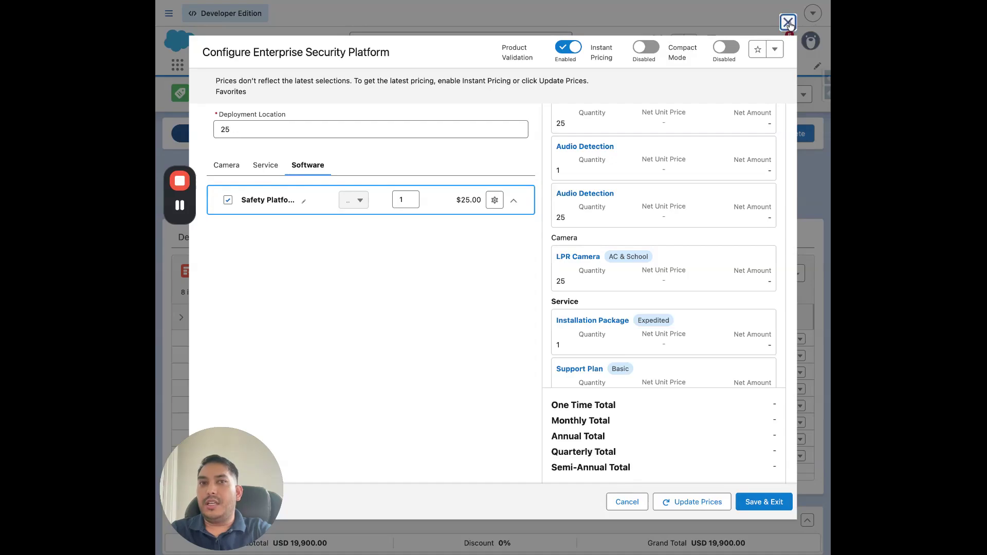
pyautogui.click(788, 22)
pyautogui.click(514, 298)
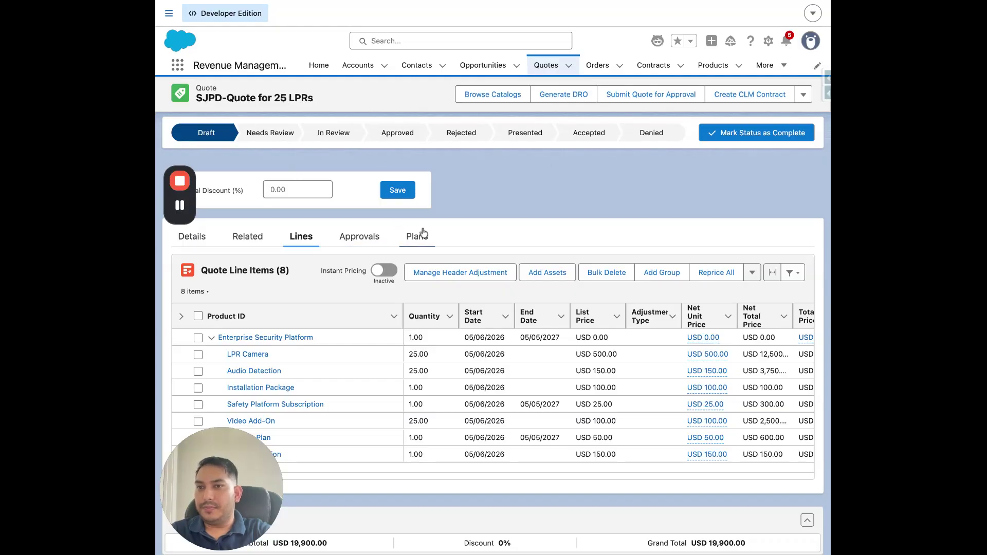
# From the SJPD opportunity, ask Agentforce to "Create a quote for 30 LPR cameras with 3 year subscription".
pyautogui.hotkey('alt', 'Left')
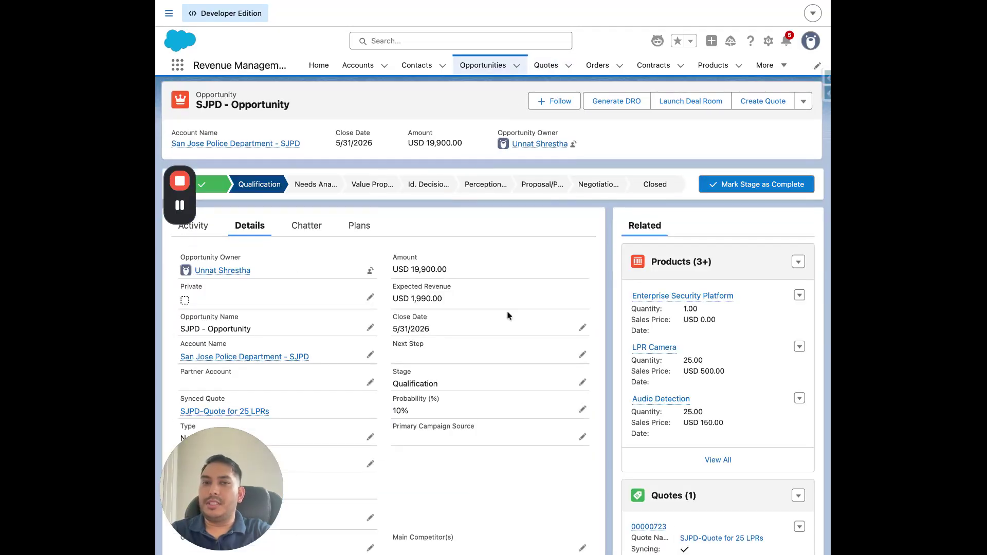
pyautogui.click(658, 43)
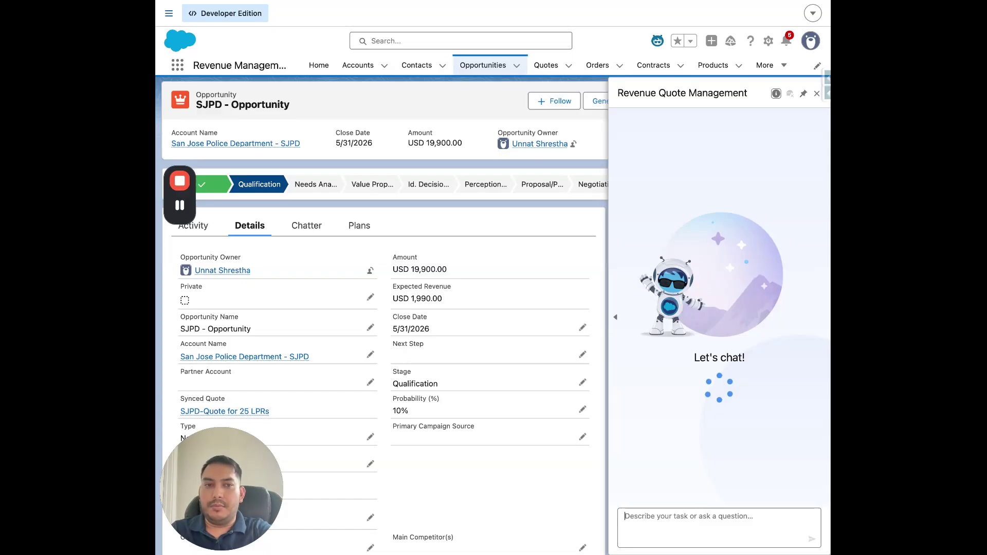
pyautogui.write('qreate a quote fo')
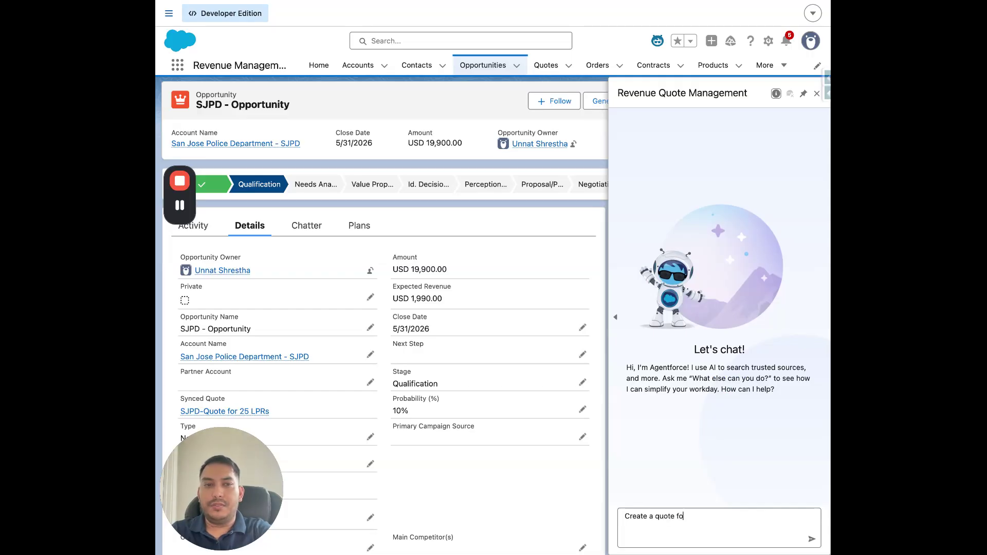
pyautogui.write('r 230 LPR c')
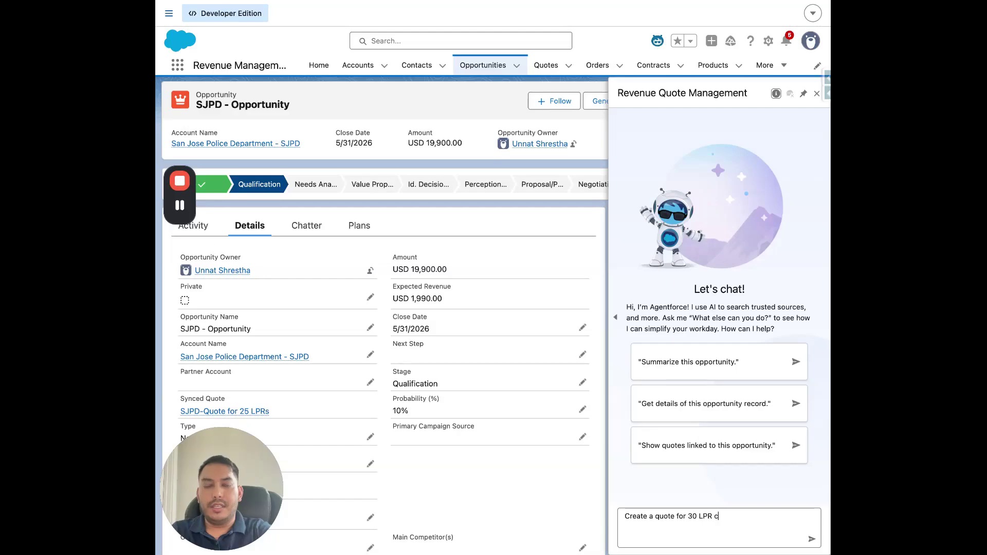
pyautogui.write('ameras with 3 year subscription')
pyautogui.press('Return')
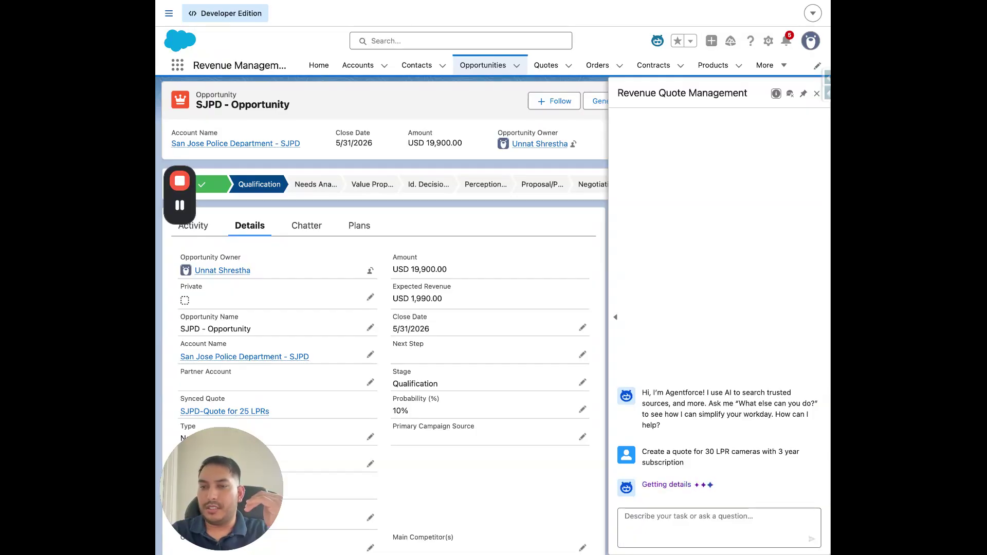
# Open the Quote for 30 LPR Cameras from the Agentforce reply and review its line items.
pyautogui.scroll(-1, 381, 308)
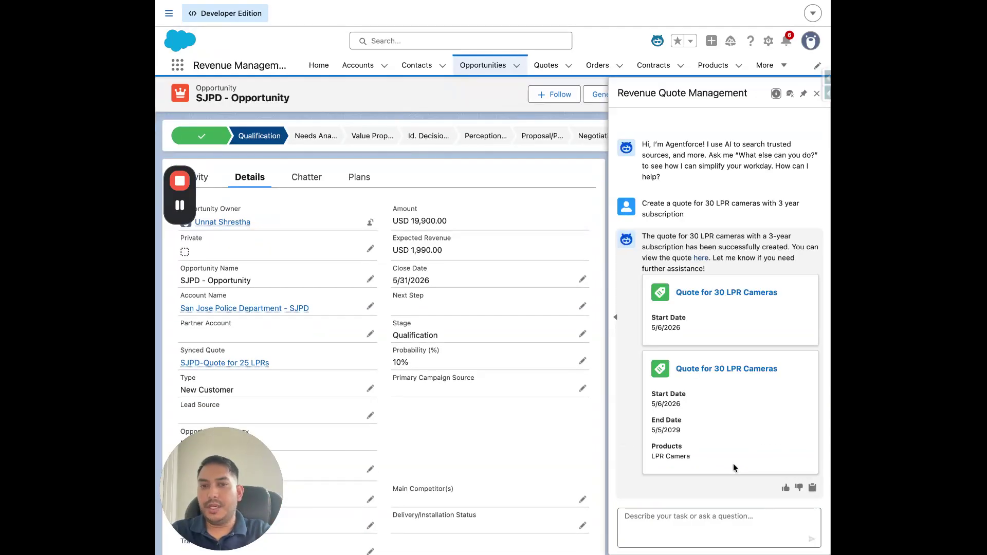
pyautogui.click(734, 375)
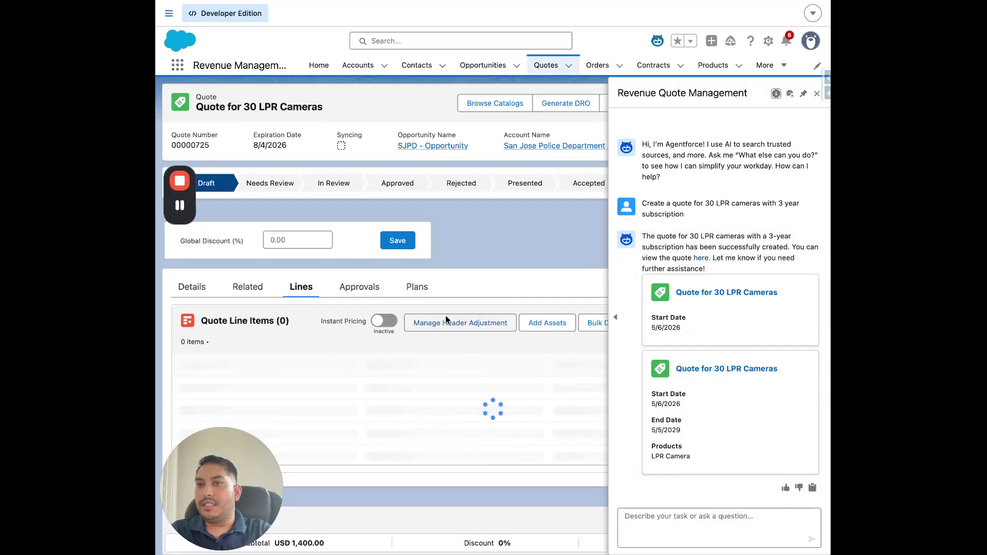
pyautogui.scroll(-2, 522, 443)
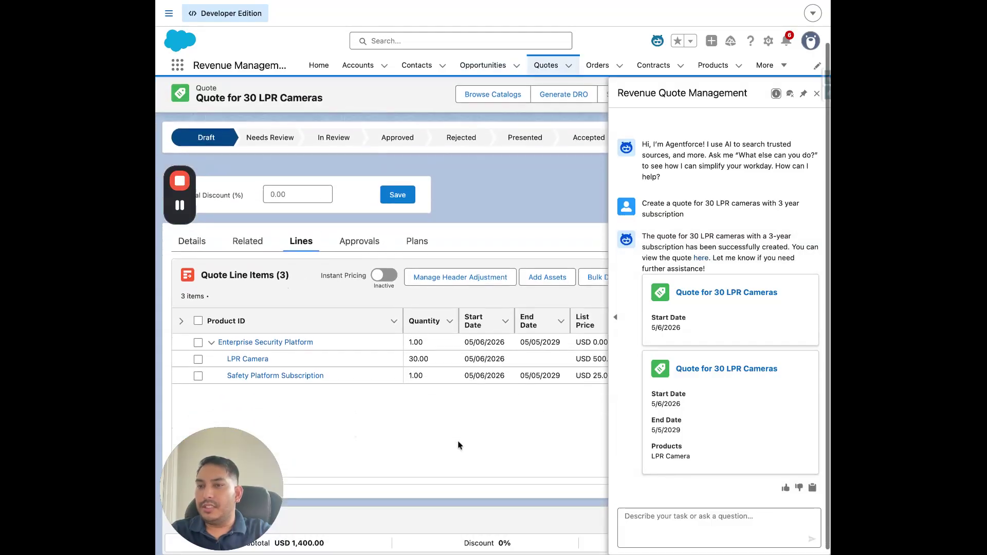
# Close the Agentforce chat and look into the net unit price details of the LPR Camera line.
pyautogui.click(818, 95)
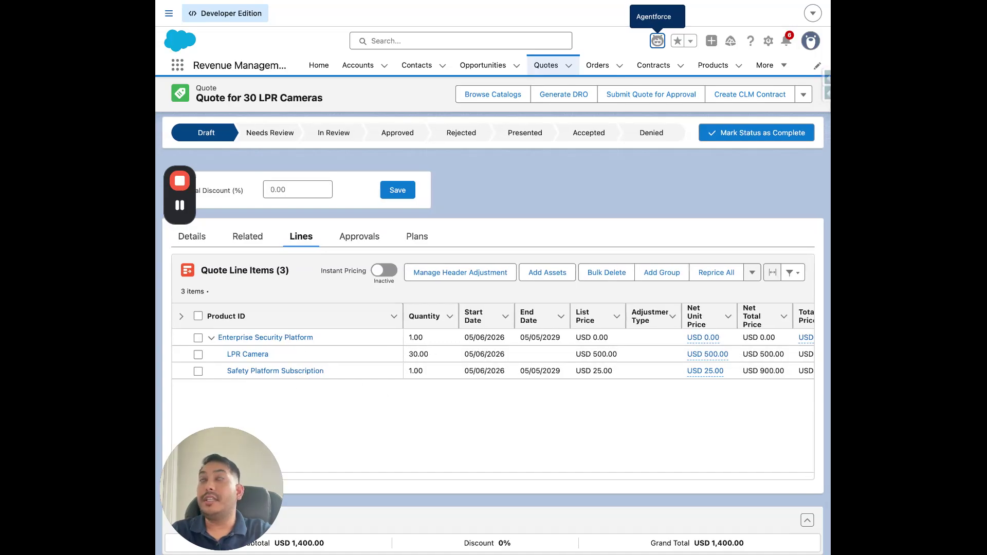
pyautogui.click(708, 355)
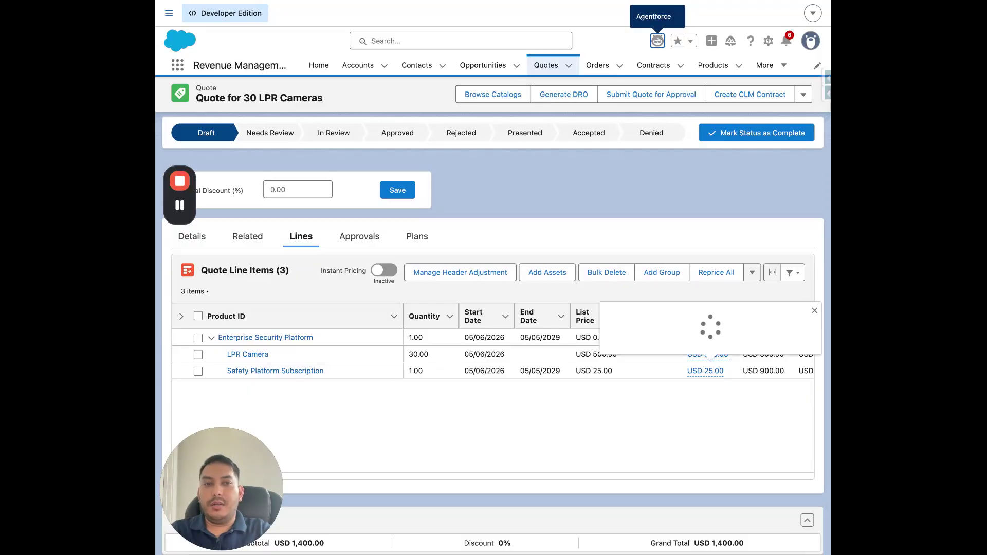
pyautogui.click(707, 417)
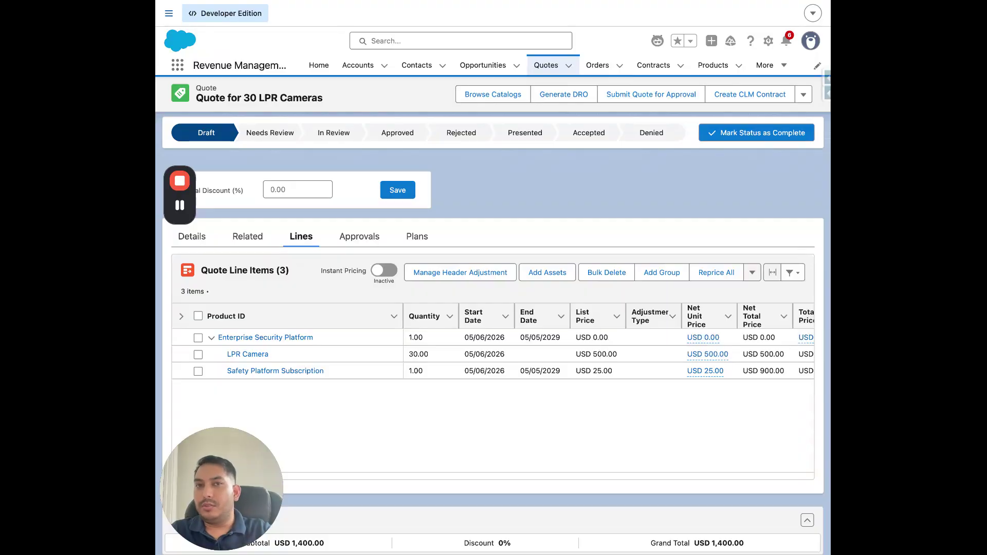
# Ask Agentforce to "Add Video Add-on on this bundle" and open the updated quote's line items.
pyautogui.click(657, 41)
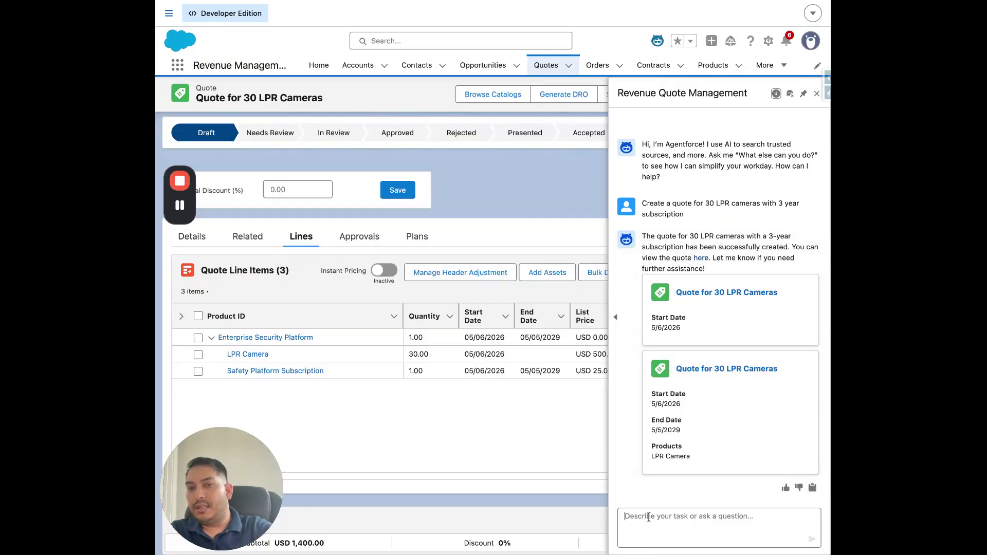
pyautogui.write('A')
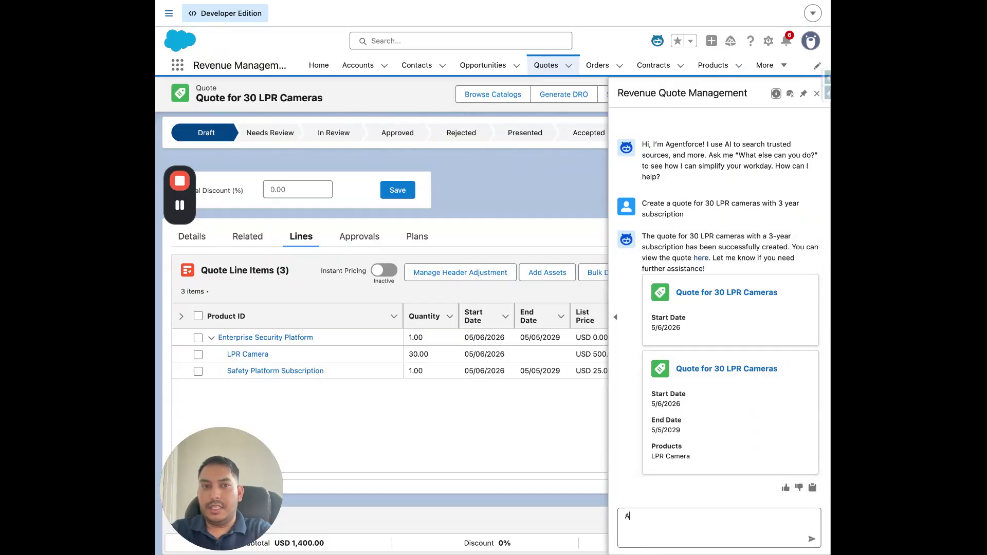
pyautogui.write('dd Video Add Video Ad')
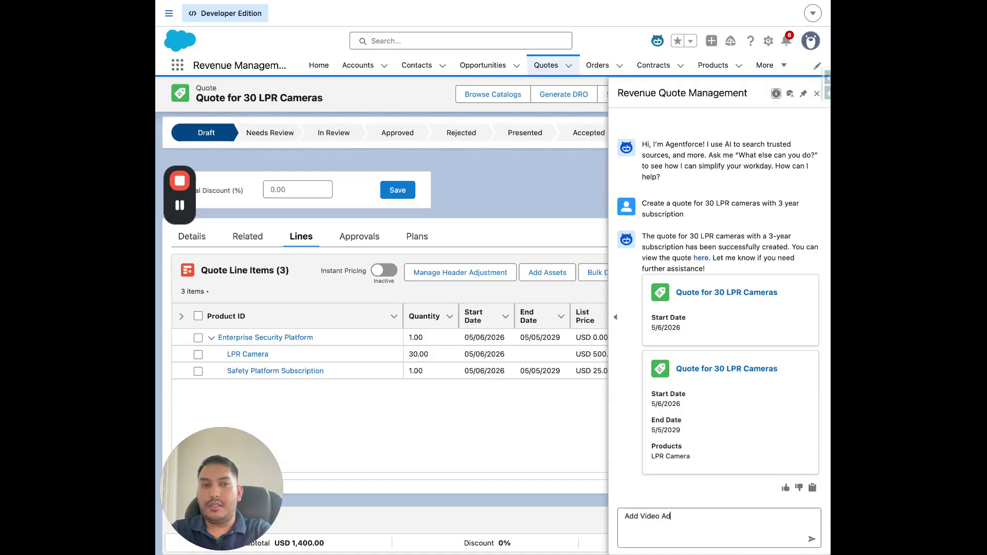
pyautogui.write('d-on on ')
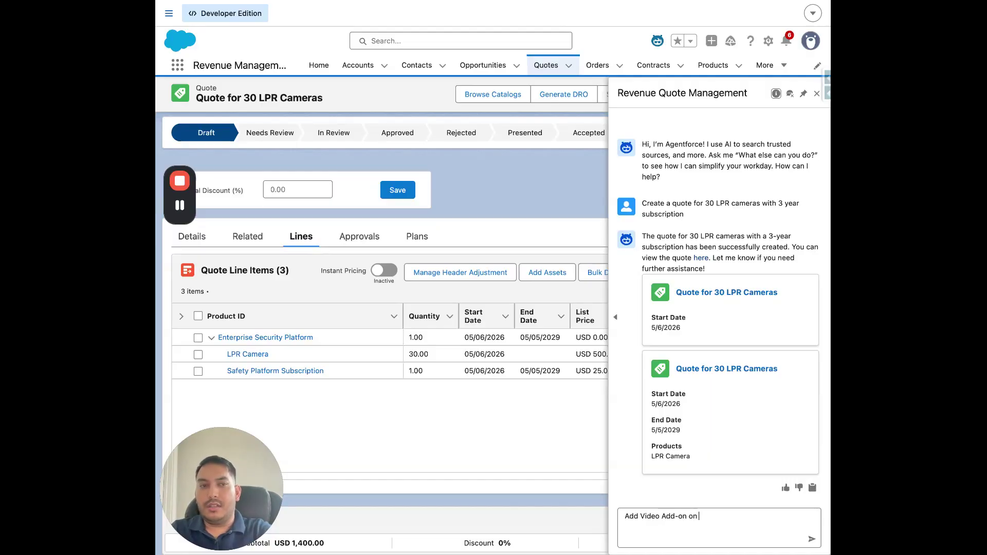
pyautogui.write('this bundle')
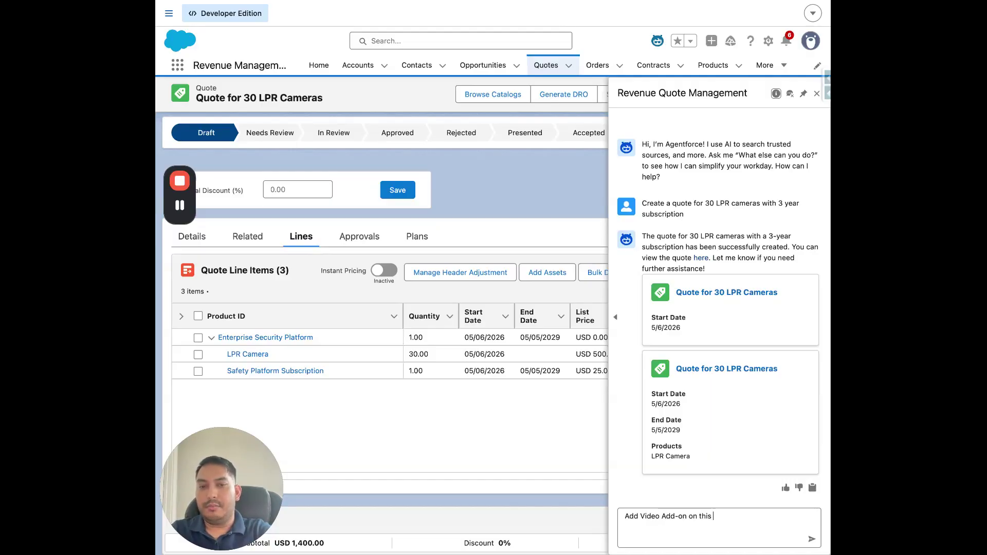
pyautogui.press('Return')
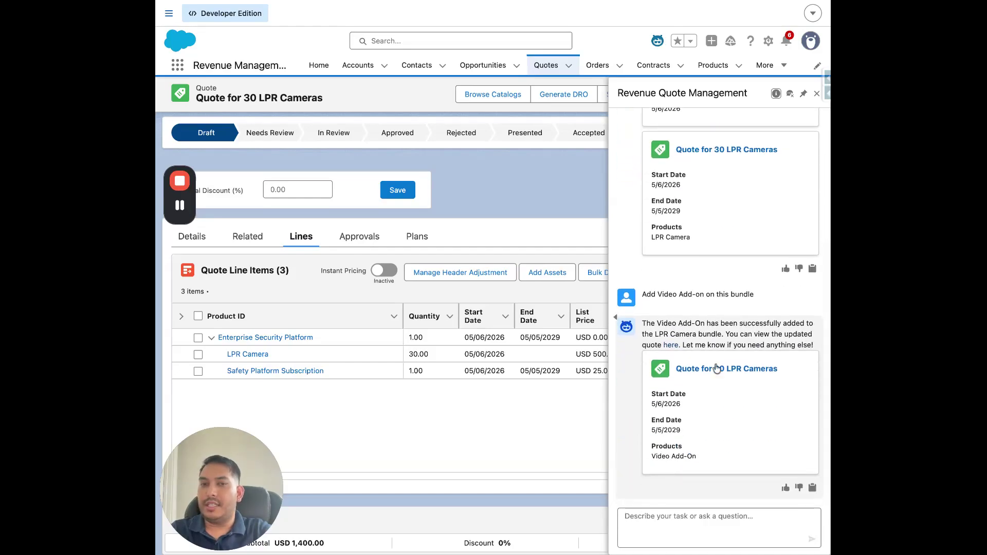
pyautogui.click(715, 374)
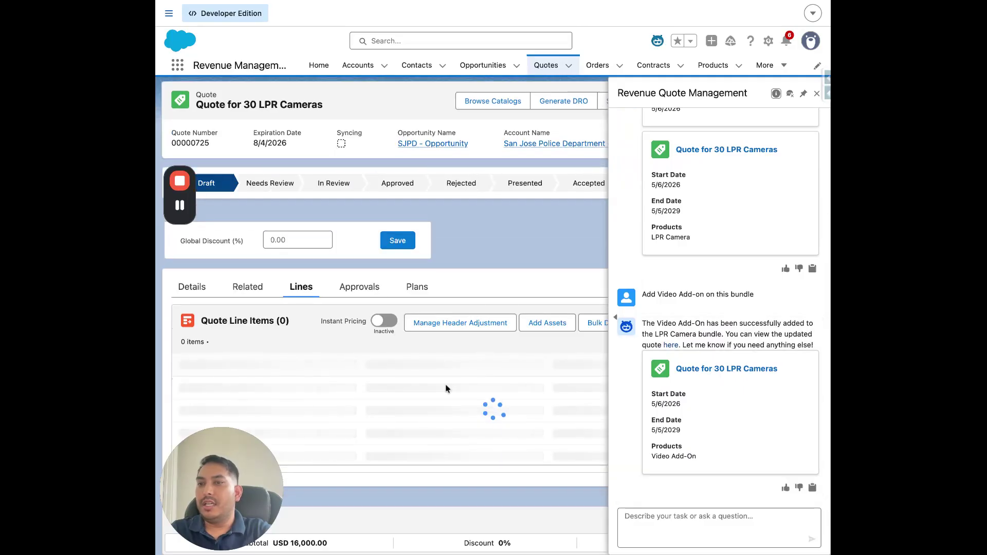
pyautogui.scroll(-2, 447, 389)
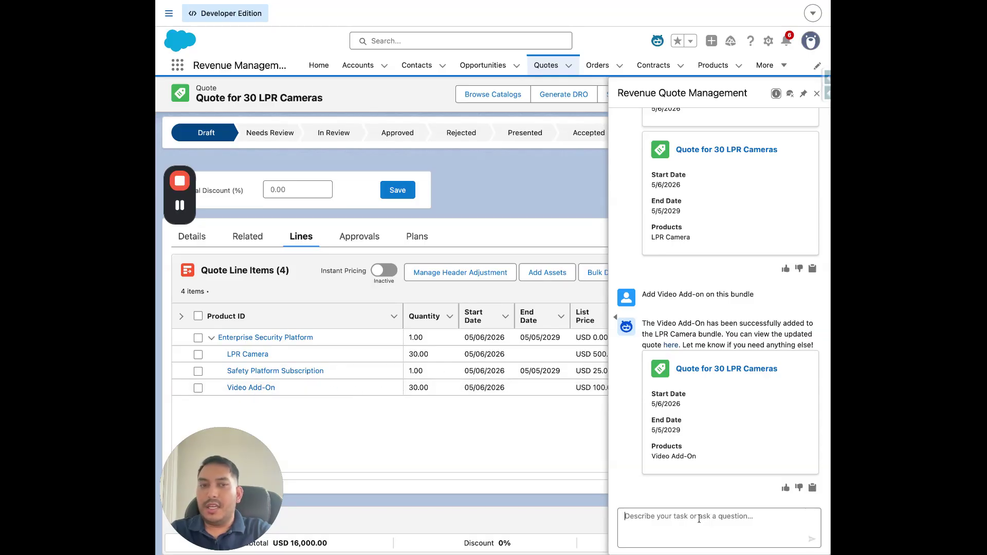
# Ask Agentforce to "Add Audio detection on this bundle" and review the updated quote's line items.
pyautogui.write('Add Audio det')
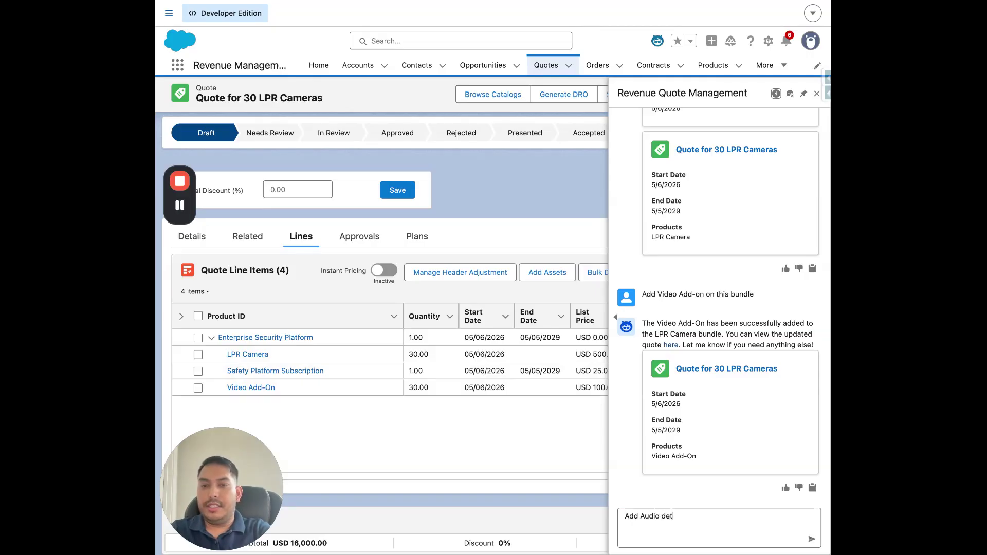
pyautogui.write('ection on this bundle')
pyautogui.press('Return')
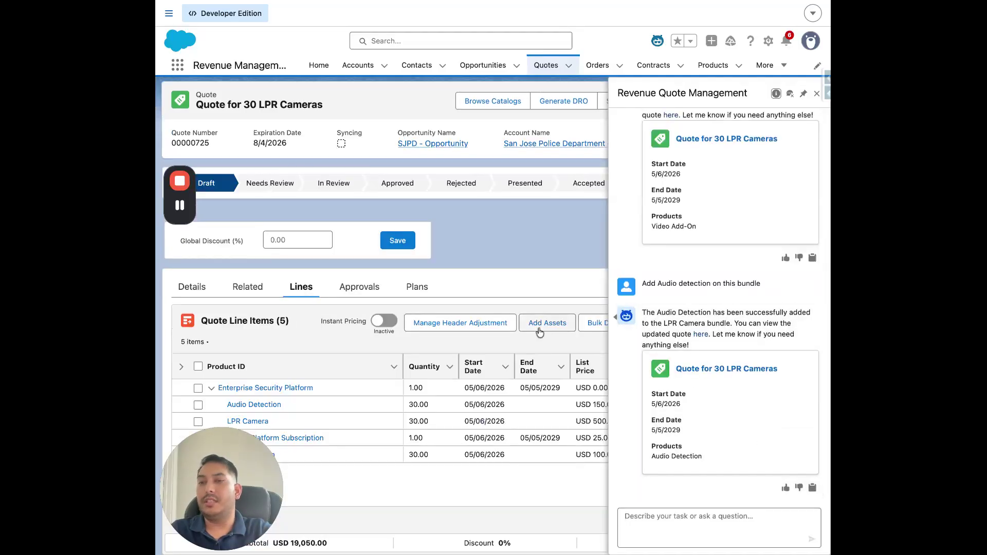
pyautogui.scroll(-2, 540, 333)
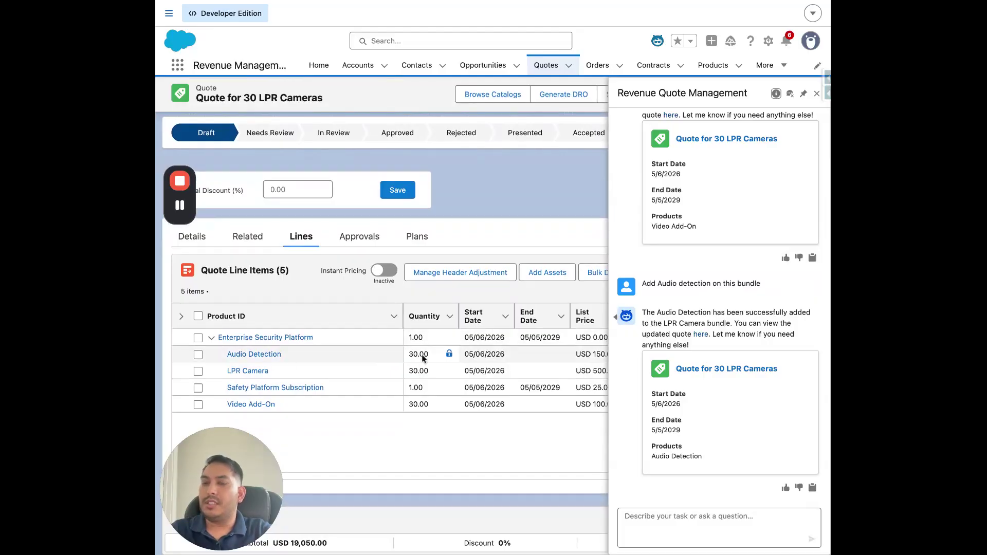
# Close the Agentforce chat and inspect the LPR Camera line's Power Source and Deployment Type attributes.
pyautogui.click(817, 93)
pyautogui.click(259, 372)
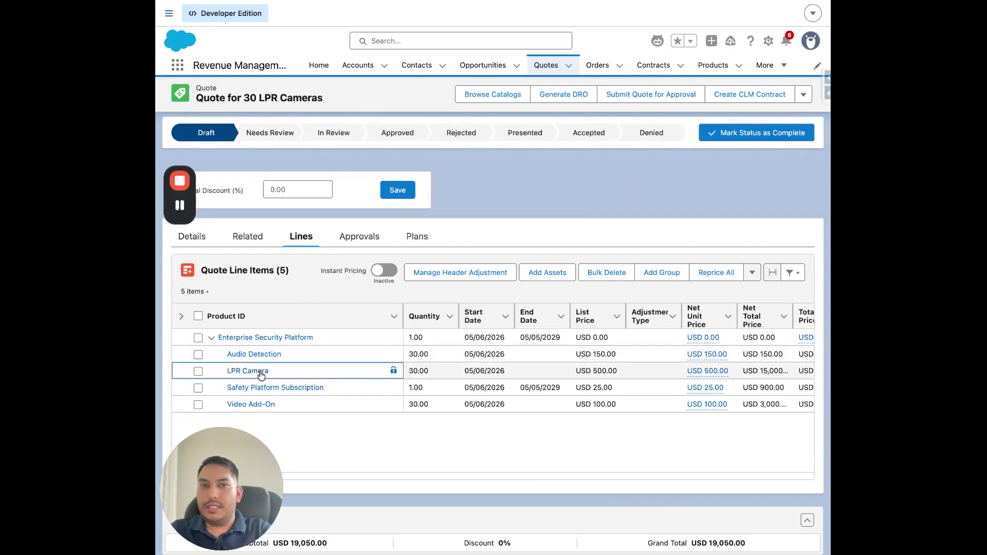
pyautogui.click(625, 114)
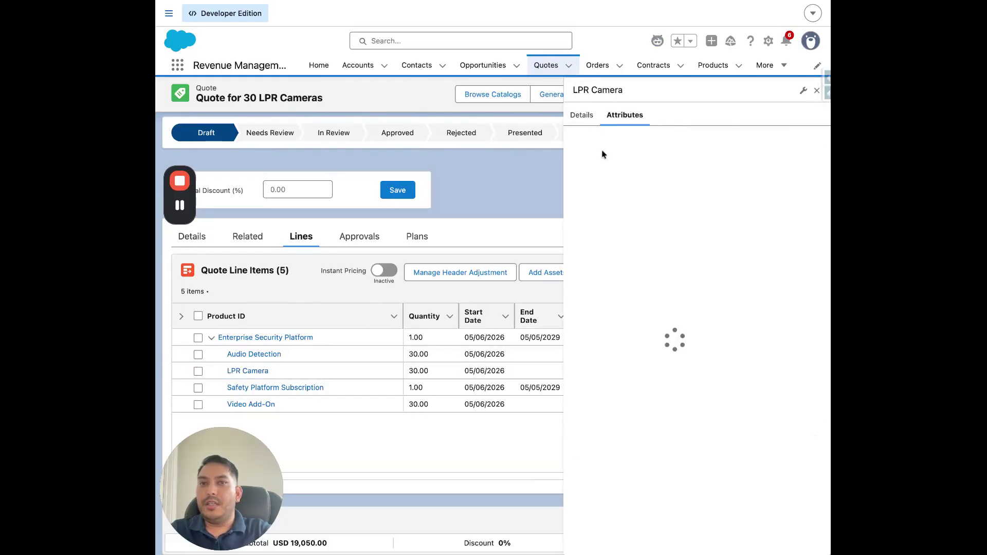
pyautogui.click(588, 152)
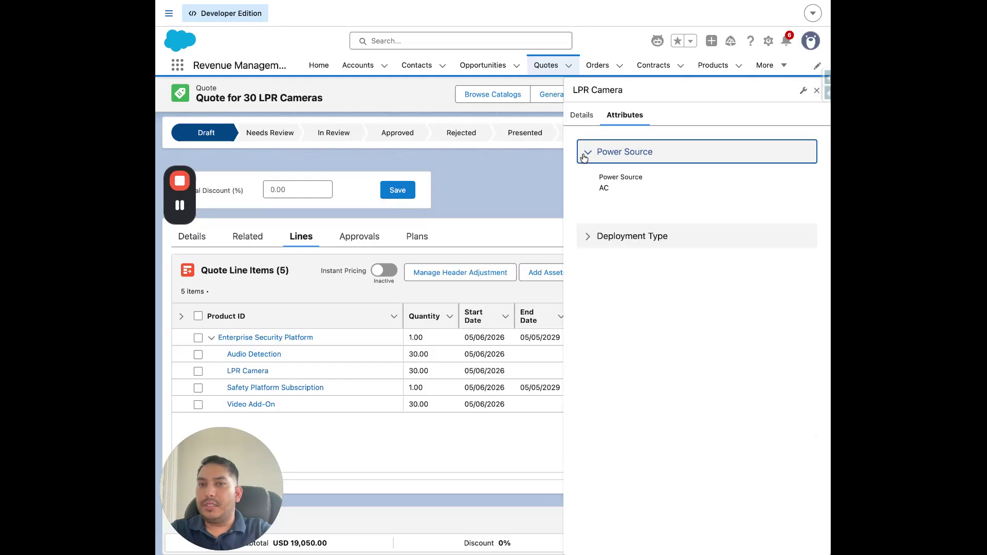
pyautogui.click(584, 235)
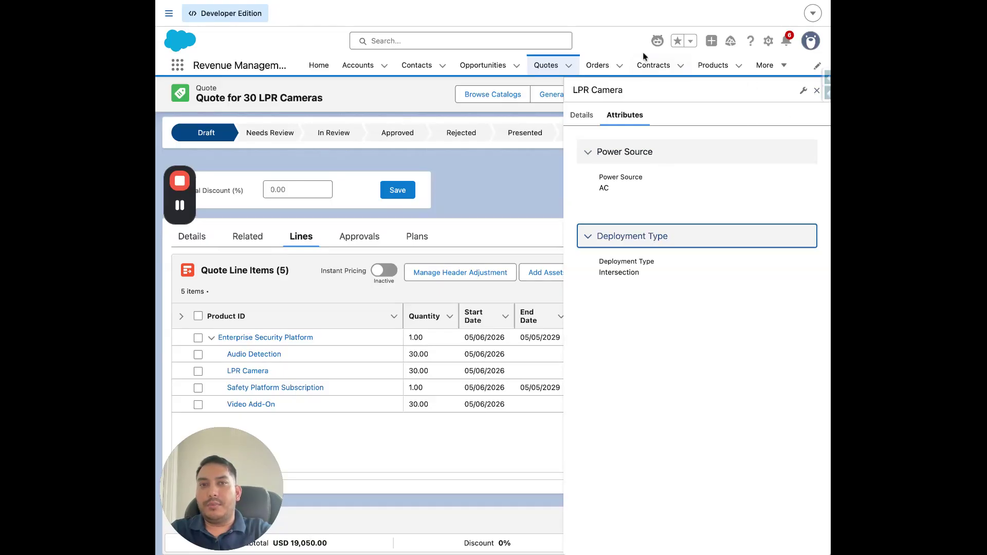
# Ask Agentforce to "Make LPR camera as solar power source and assign them to school deployment type".
pyautogui.click(657, 42)
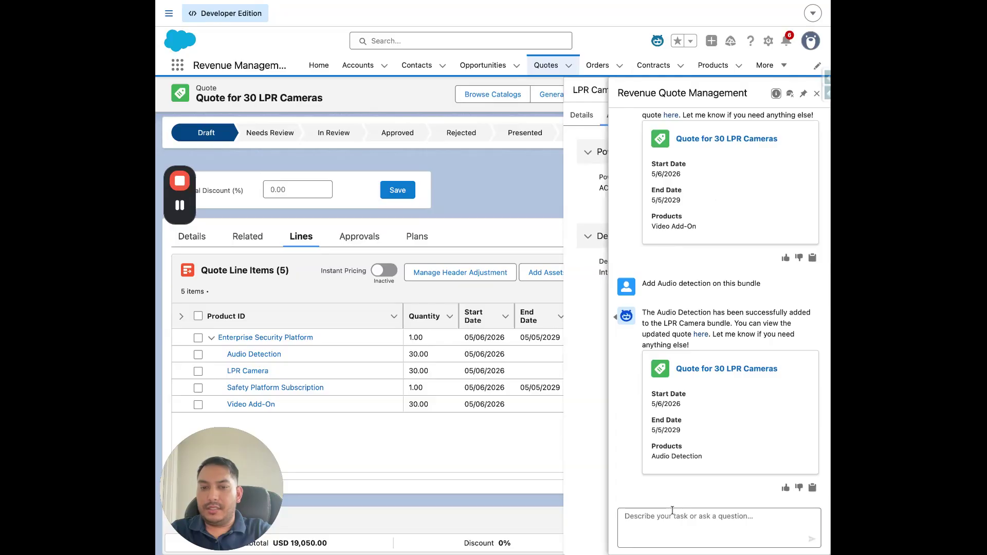
pyautogui.write('Make LPR camera as solar power source and assign them to school deployment type')
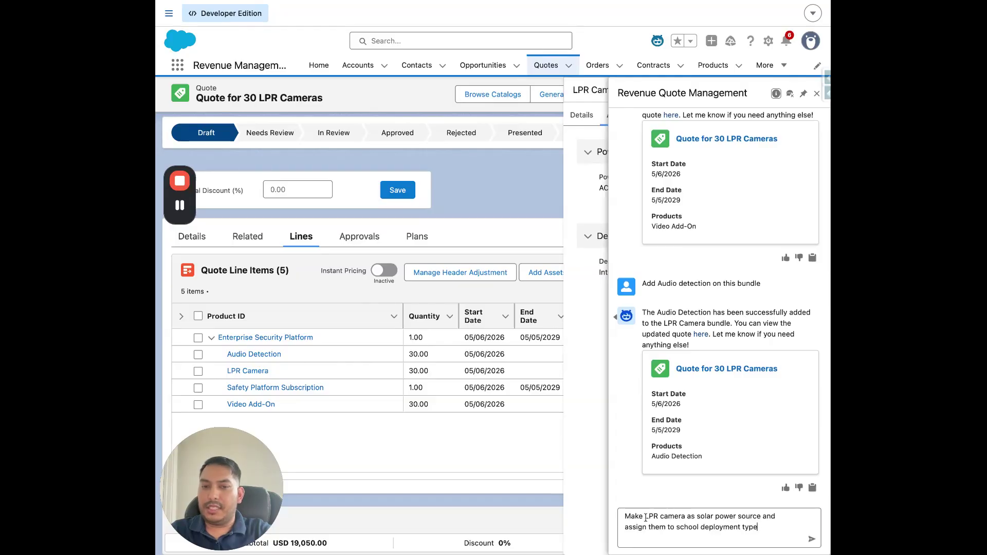
pyautogui.click(812, 539)
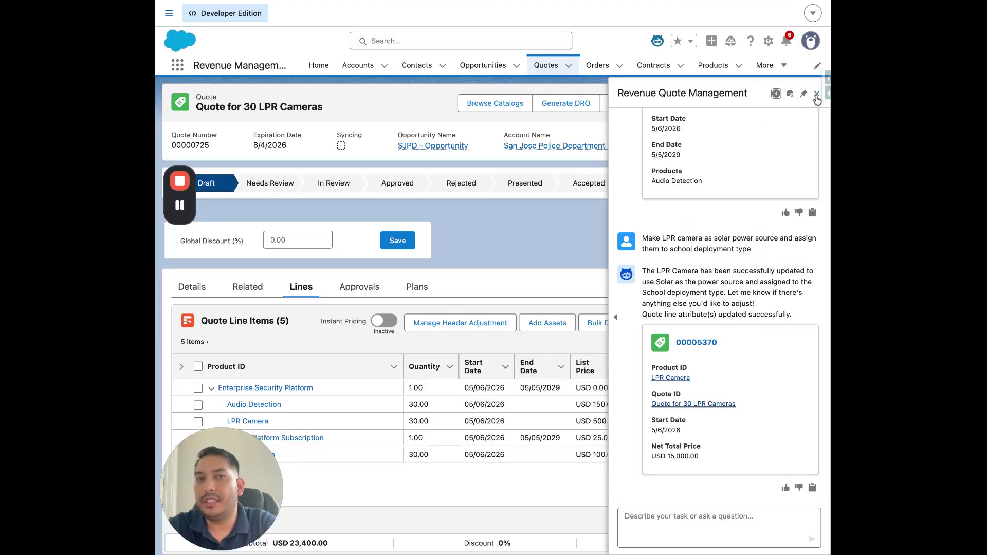
# Close the chat and check the updated Power Source and Deployment Type attributes of the LPR Camera line.
pyautogui.click(816, 95)
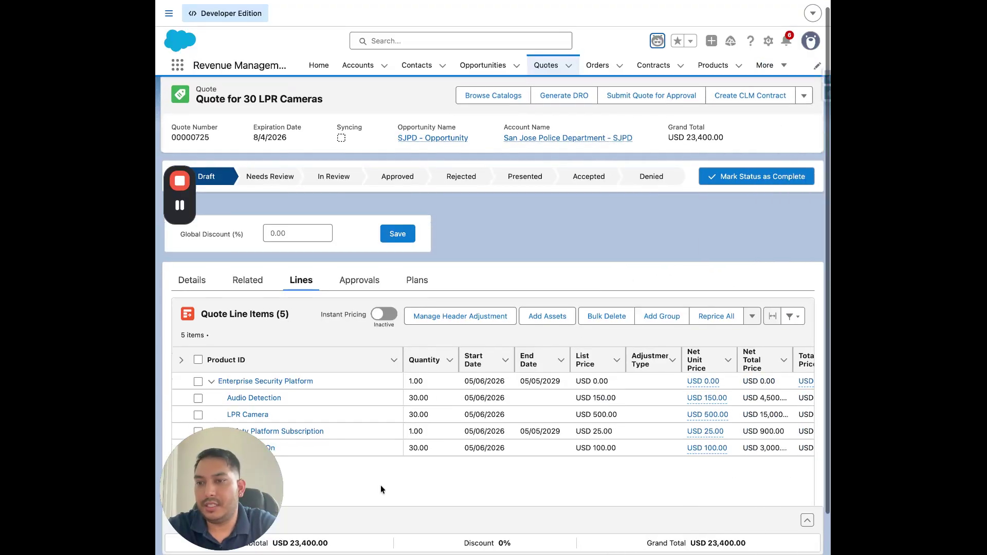
pyautogui.click(259, 397)
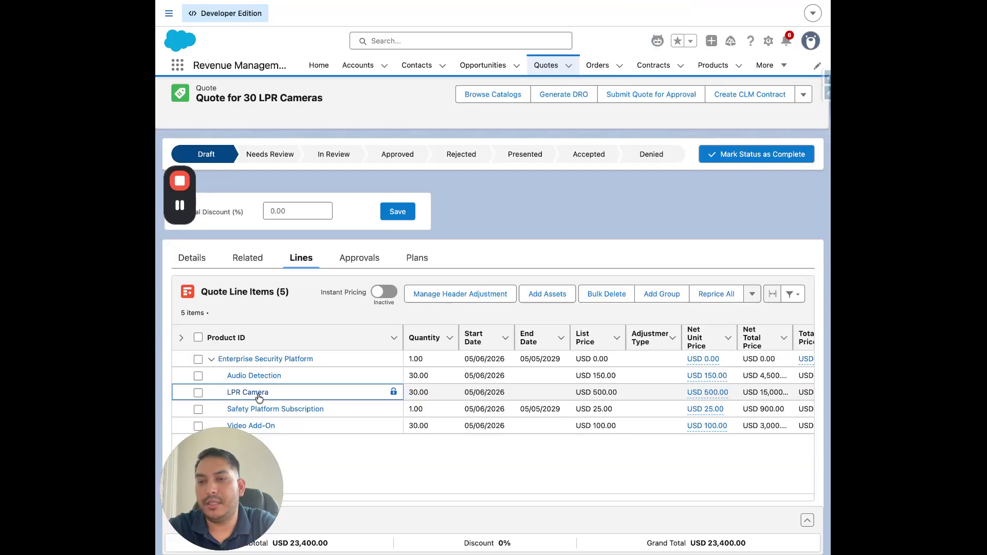
pyautogui.click(625, 116)
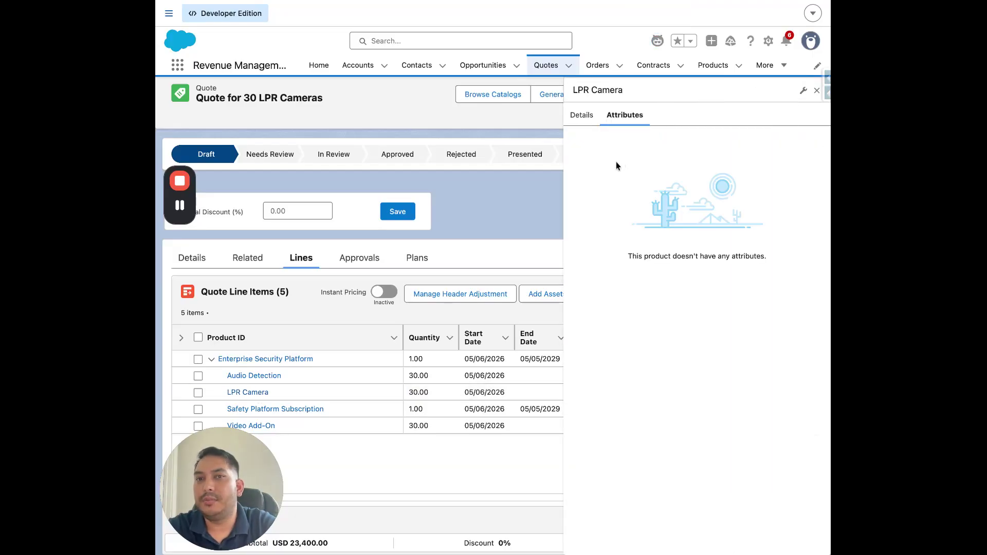
pyautogui.click(599, 157)
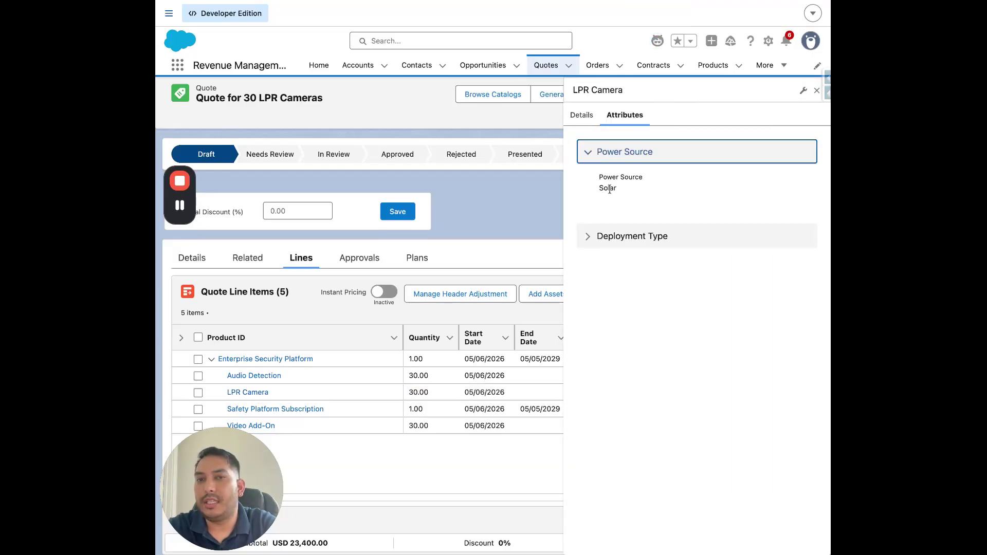
pyautogui.click(587, 238)
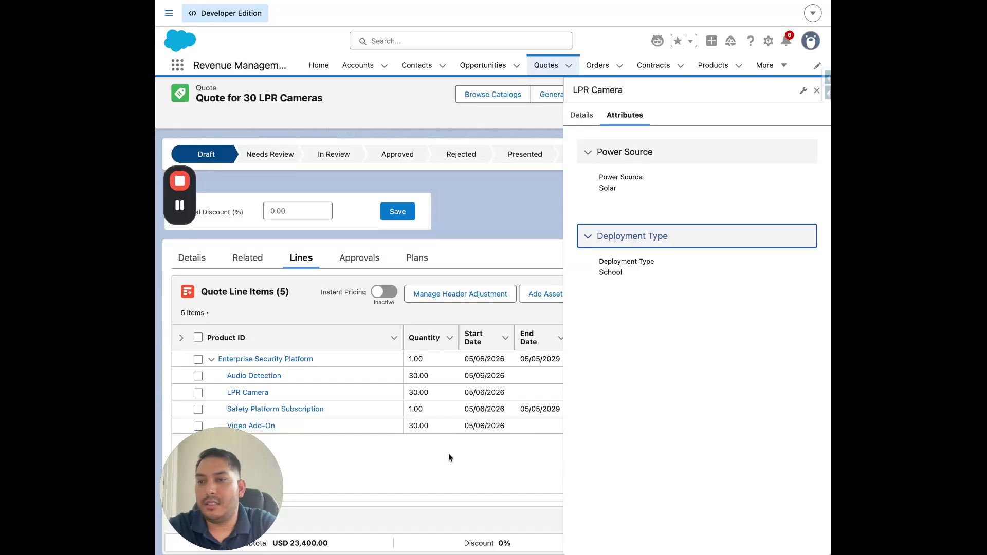
pyautogui.scroll(-1, 445, 363)
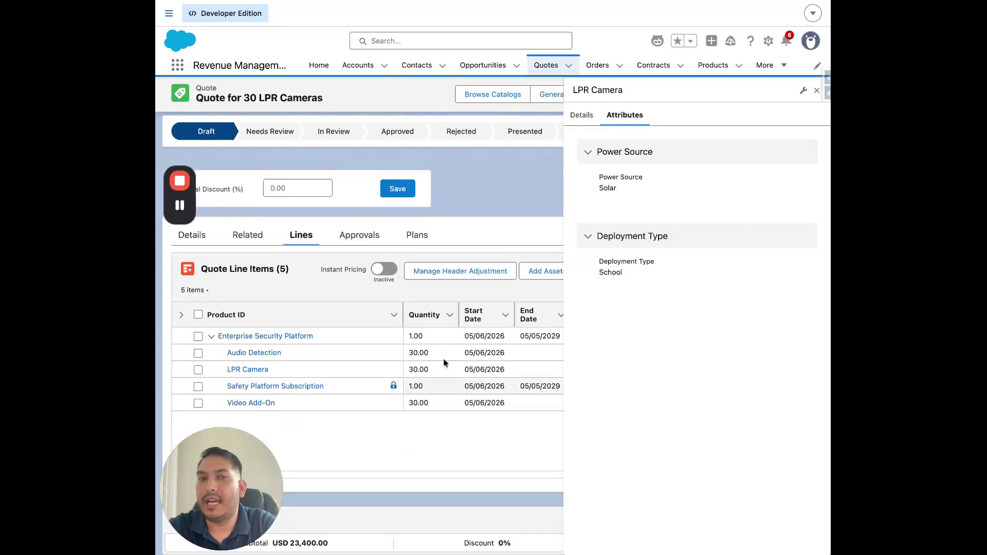
# Ask Agentforce to "Add Installation on this bundle", submit Installation Package as the product, and open the updated quote's line items.
pyautogui.click(658, 41)
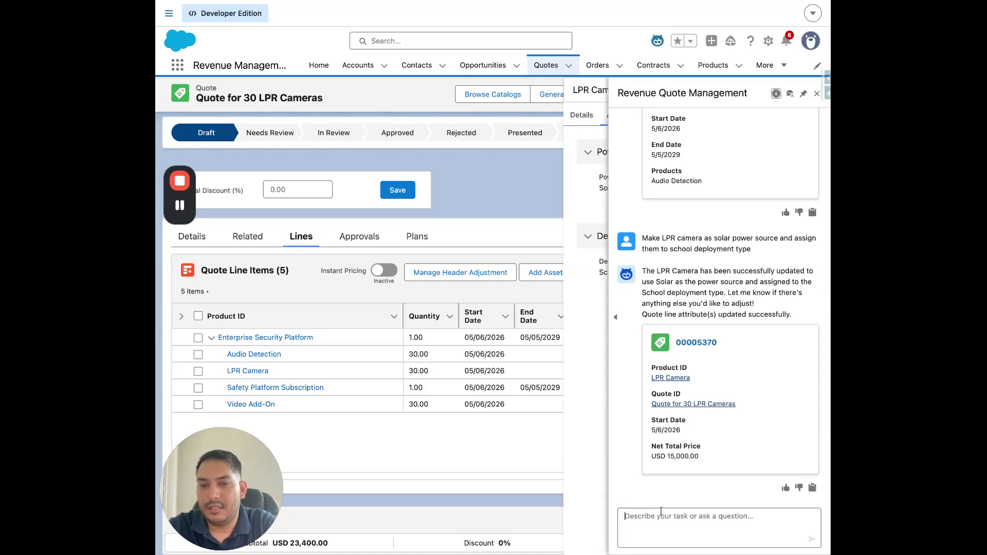
pyautogui.write('Add In')
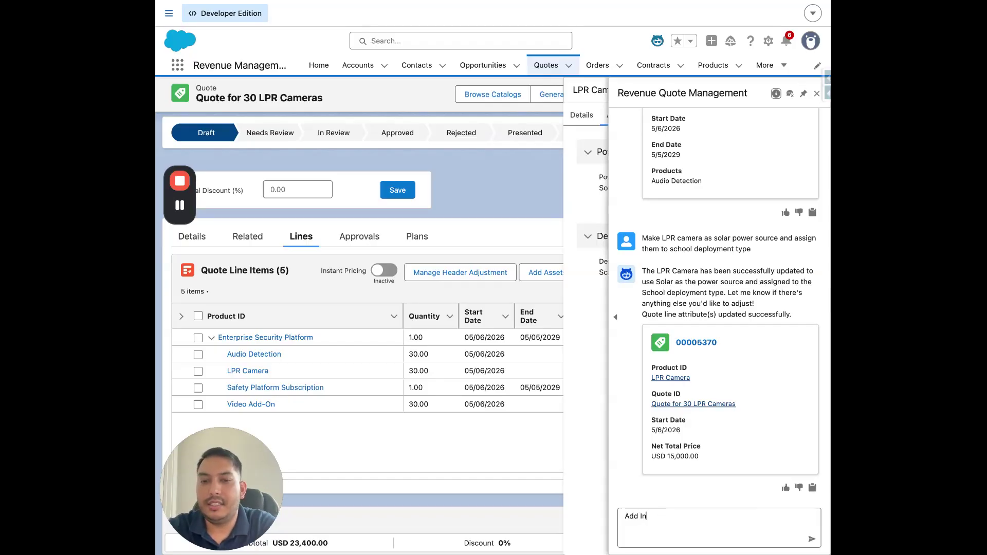
pyautogui.write('stallation on this bundle')
pyautogui.press('Return')
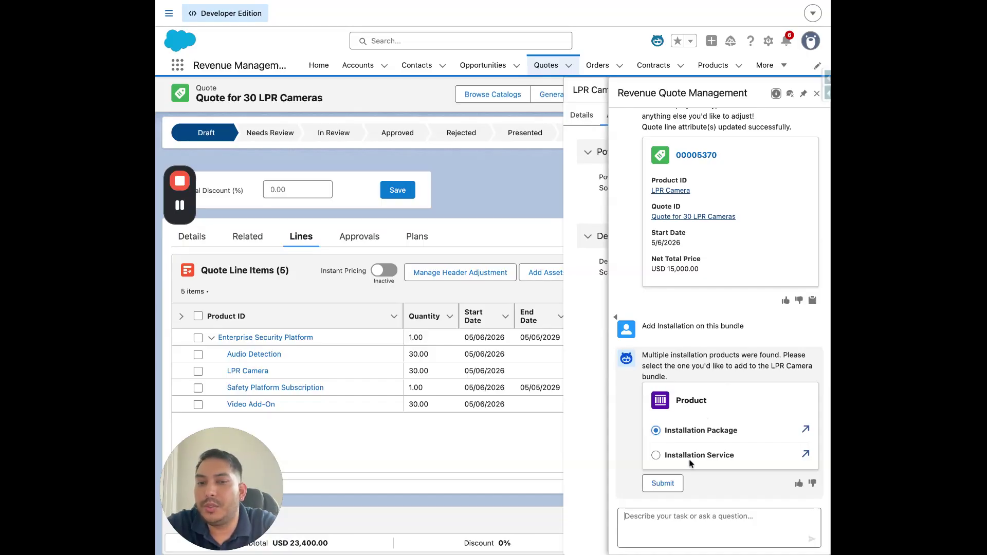
pyautogui.click(659, 486)
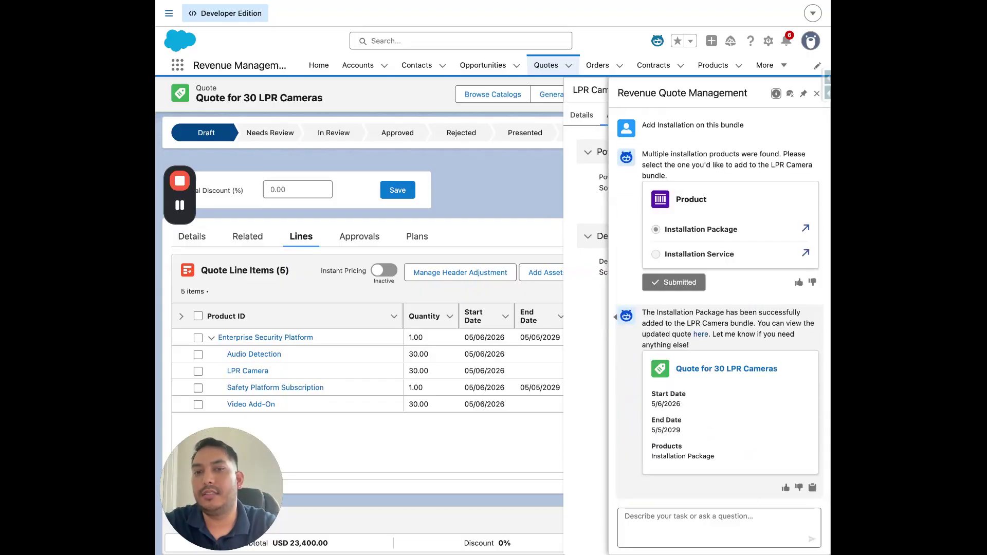
pyautogui.click(740, 372)
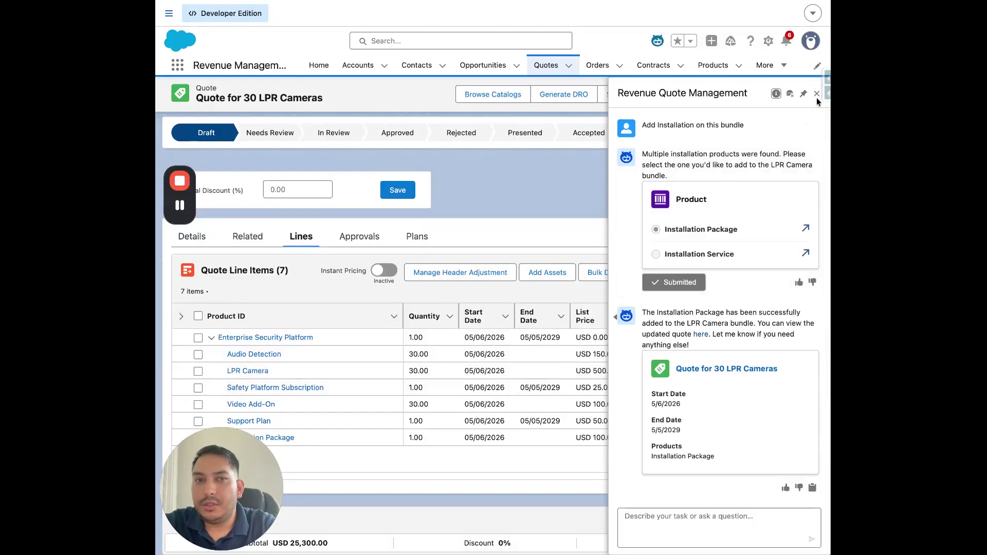
pyautogui.click(817, 98)
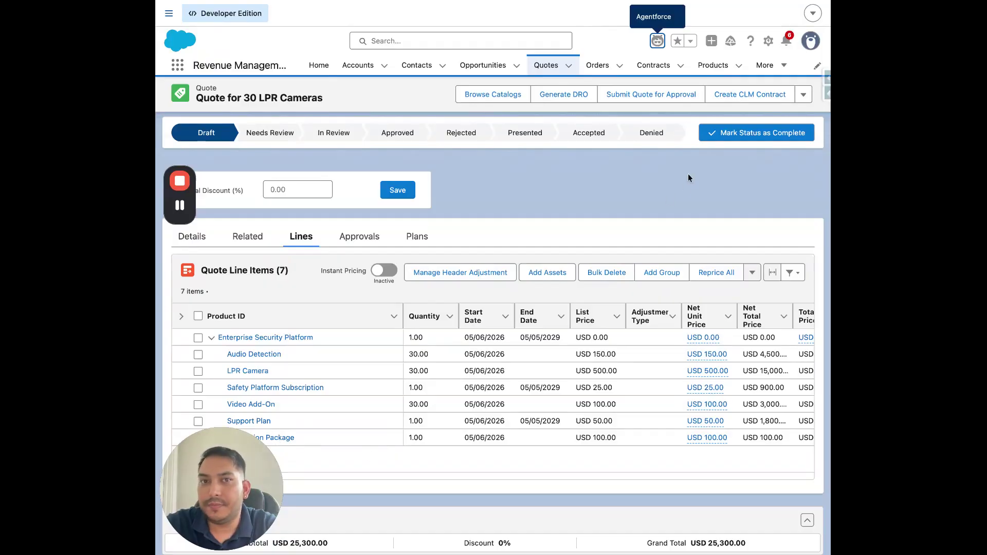
# Reopen the Agentforce chat and ask it to "Add 20% discount on the entire quote".
pyautogui.click(658, 41)
pyautogui.click(659, 516)
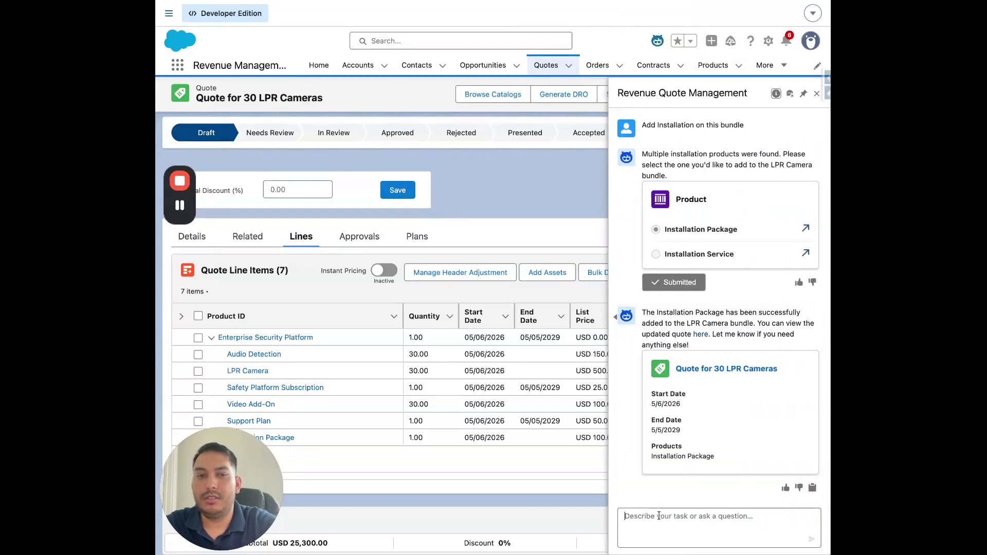
pyautogui.write('Add 20')
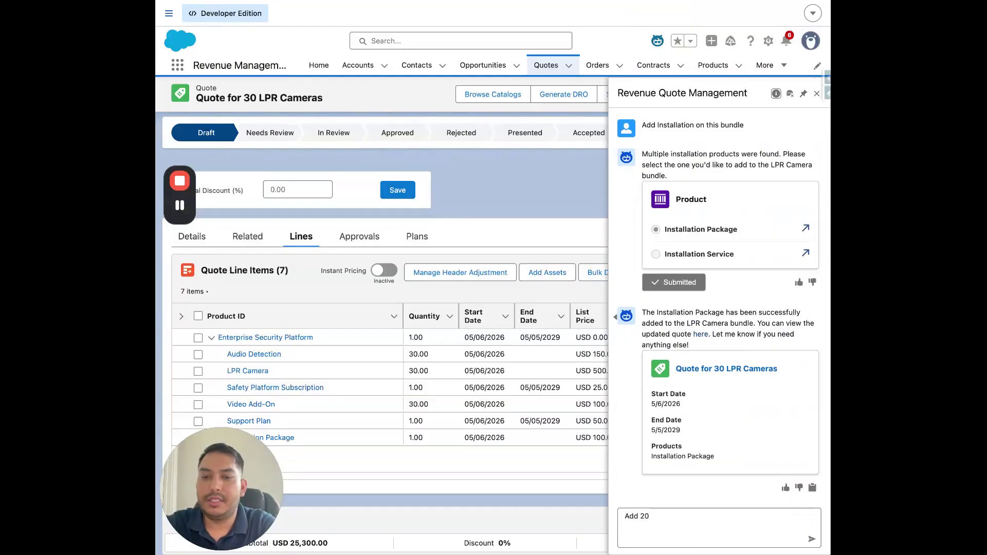
pyautogui.write('% discount on the entire quote')
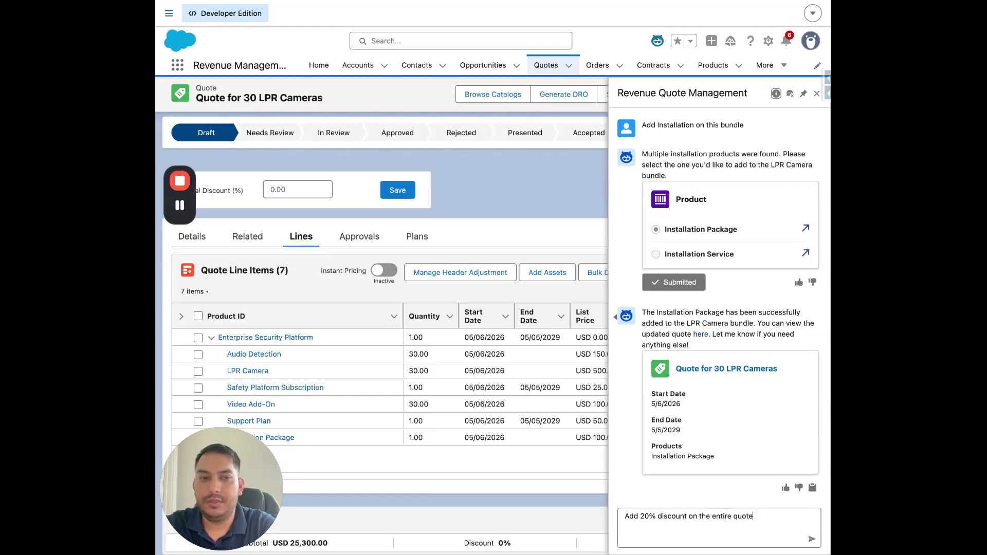
pyautogui.press('Return')
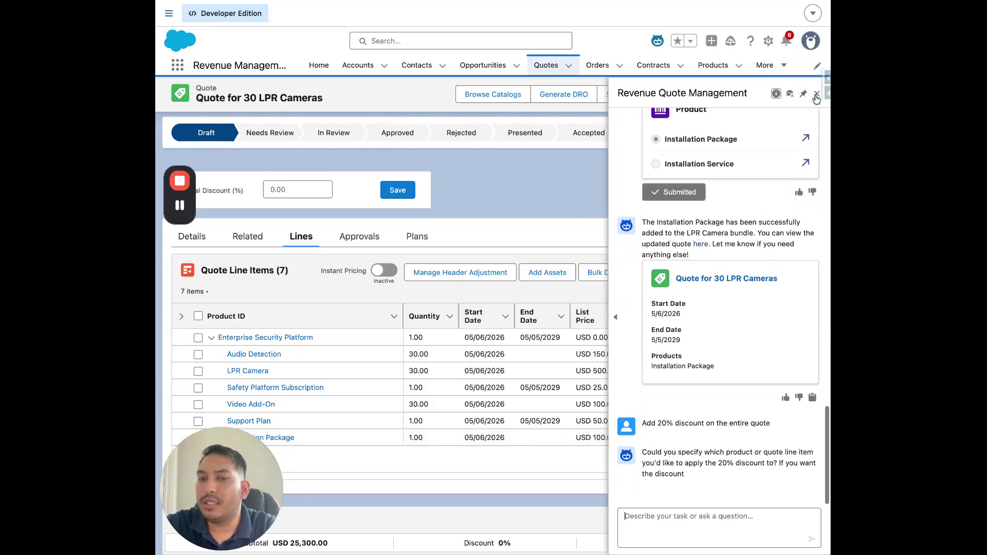
# Tell Agentforce to apply the discount "on all lines", and view the net unit price calculation of the Enterprise Security Platform line.
pyautogui.click(686, 524)
pyautogui.write('on al')
pyautogui.write('ines')
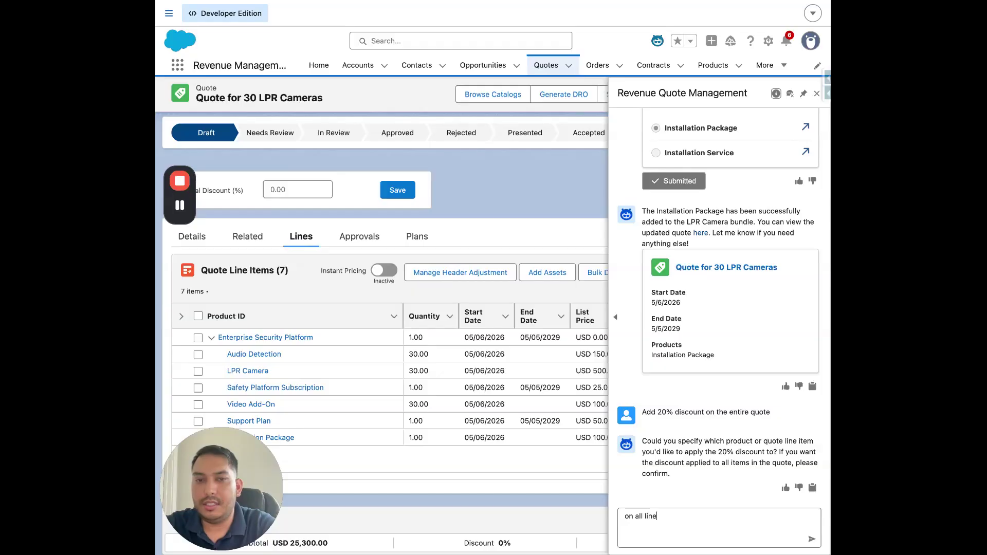
pyautogui.press('Return')
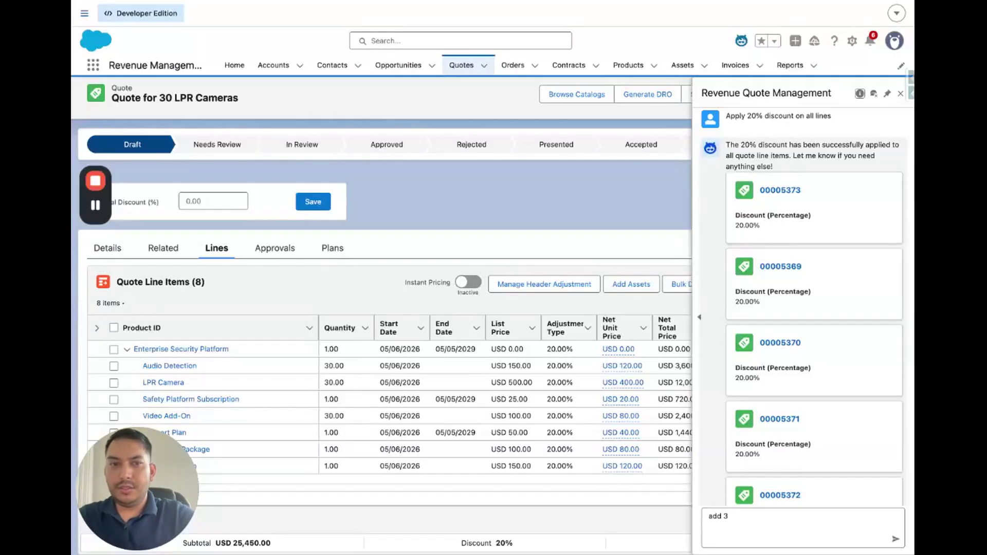
pyautogui.click(901, 94)
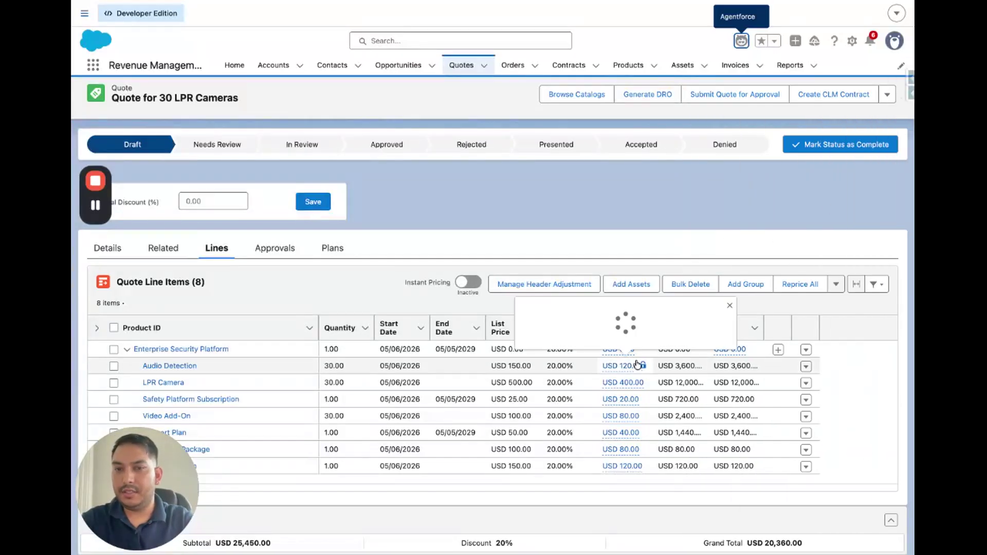
pyautogui.click(619, 349)
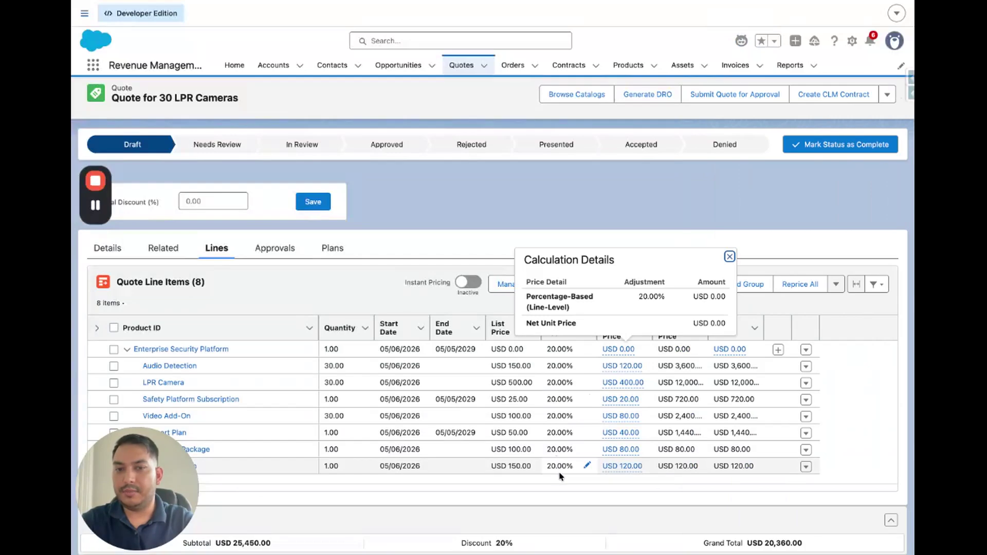
# Replace the leftover chat draft with "Update the discount on Support to 25%" and send it to Agentforce.
pyautogui.click(741, 41)
pyautogui.hotkey('shift', 'Left')
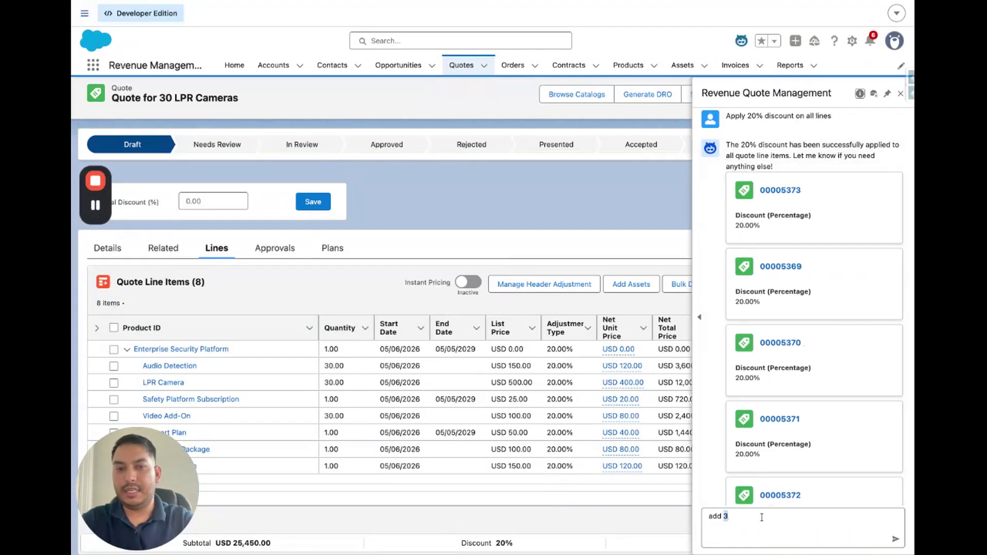
pyautogui.press('BackSpace')
pyautogui.press('BackSpace')
pyautogui.press('BackSpace')
pyautogui.write('Update the discount on Support to 25%')
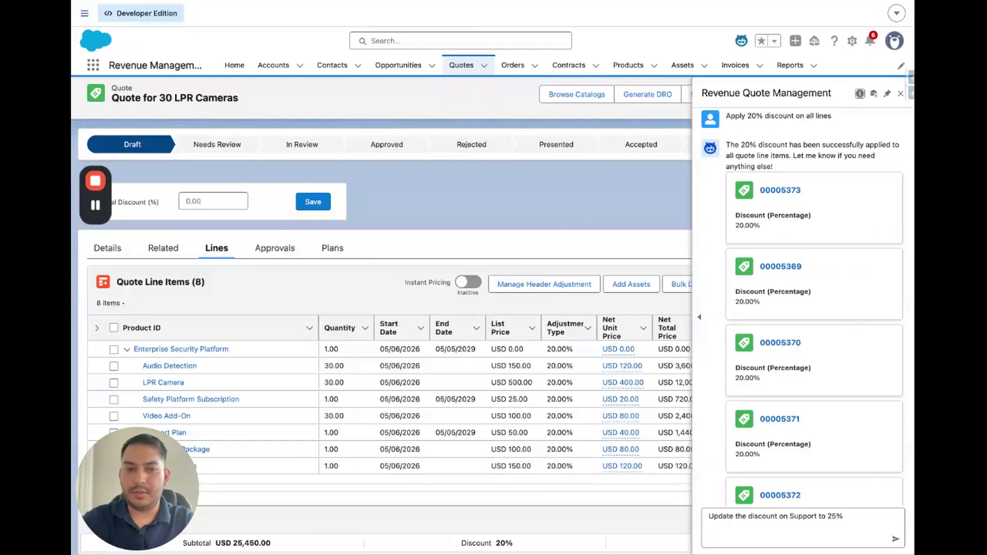
pyautogui.scroll(-1, 547, 421)
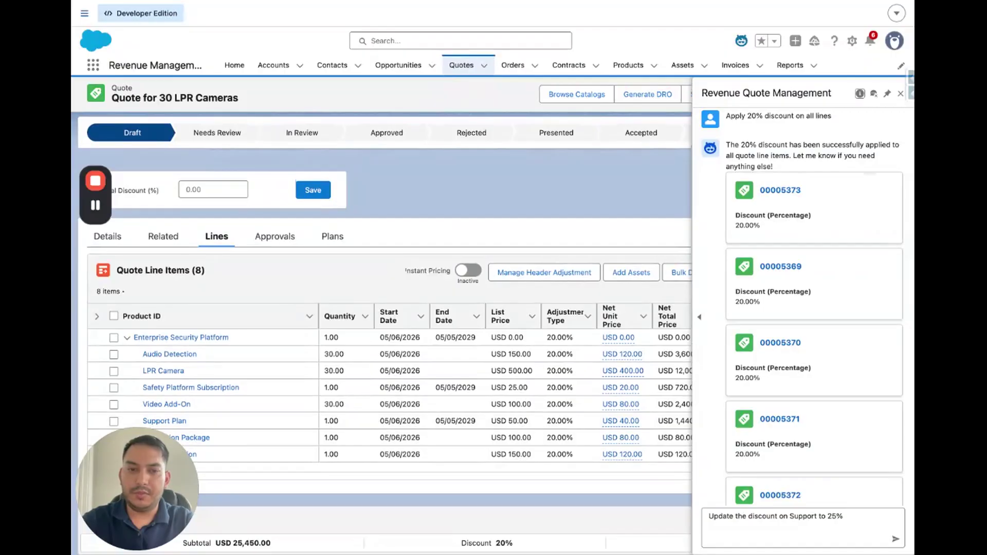
pyautogui.click(895, 542)
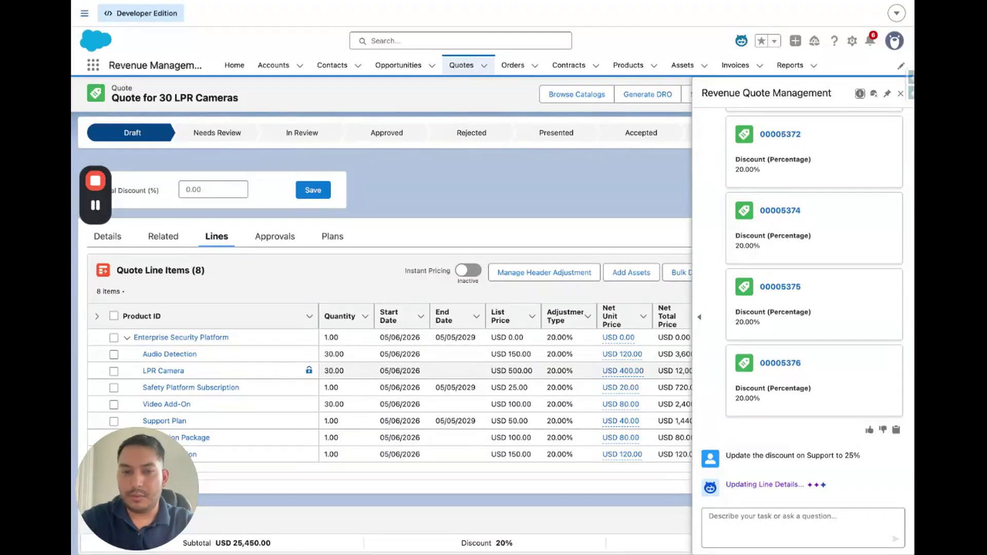
# Open the Support Plan line item from the Agentforce reply, return to its quote, and close the chat to review the line discounts.
pyautogui.click(621, 438)
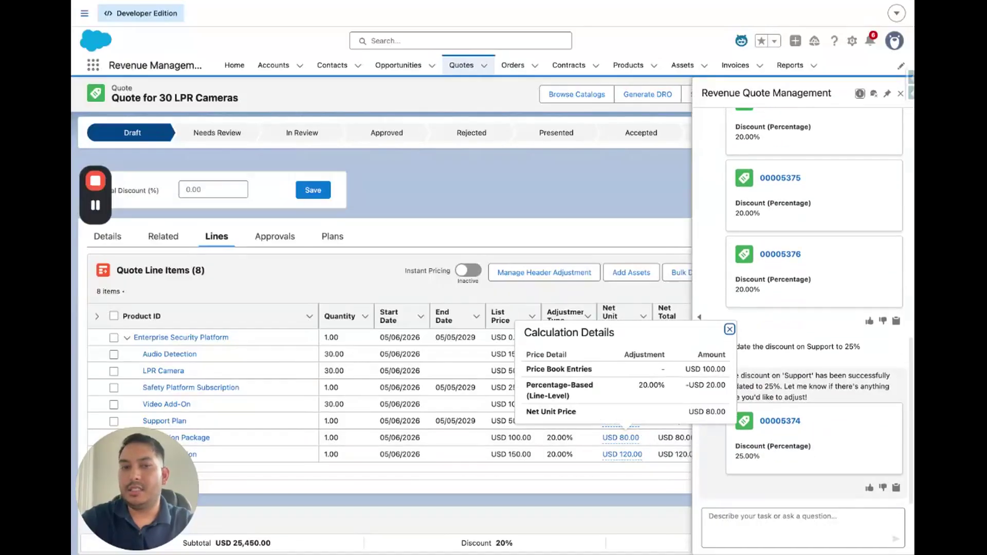
pyautogui.click(795, 423)
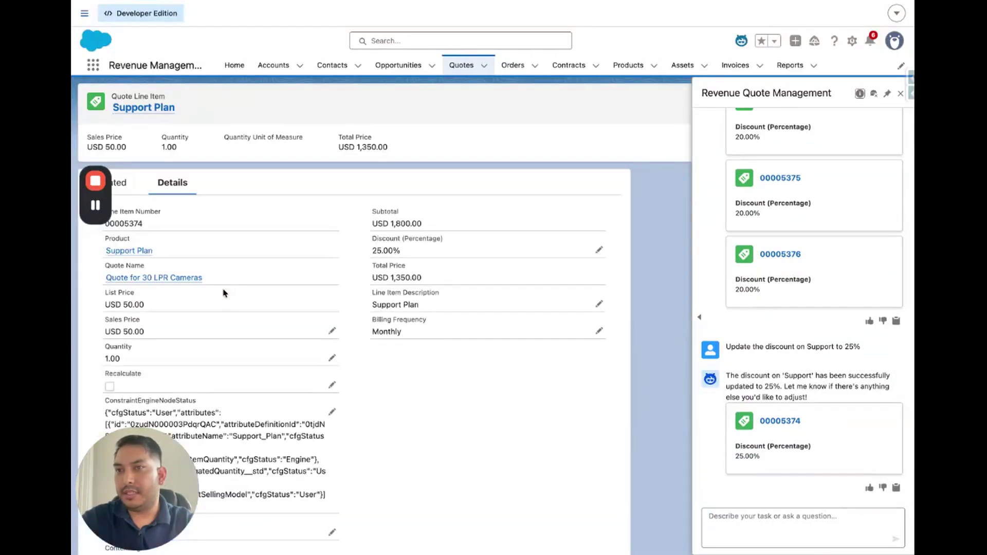
pyautogui.click(179, 279)
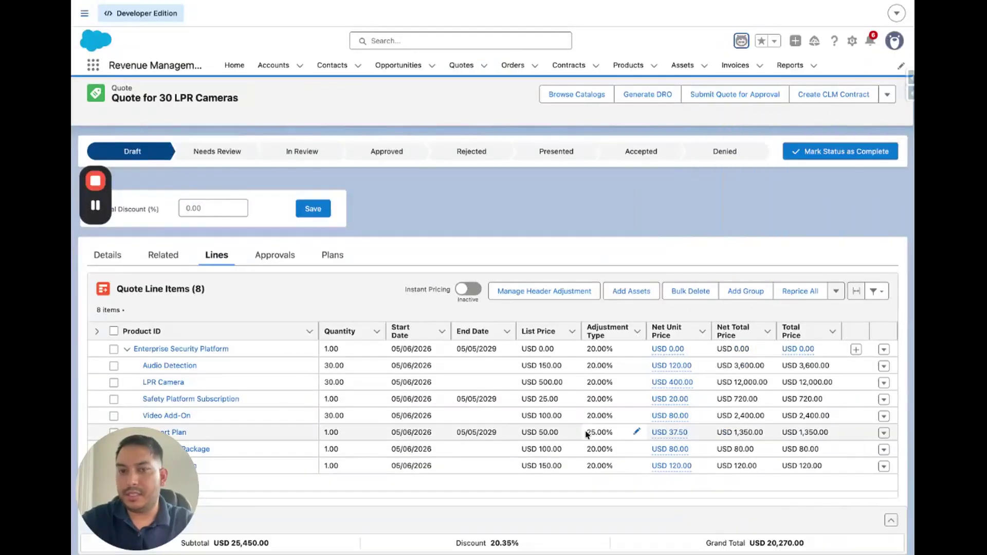
pyautogui.click(901, 93)
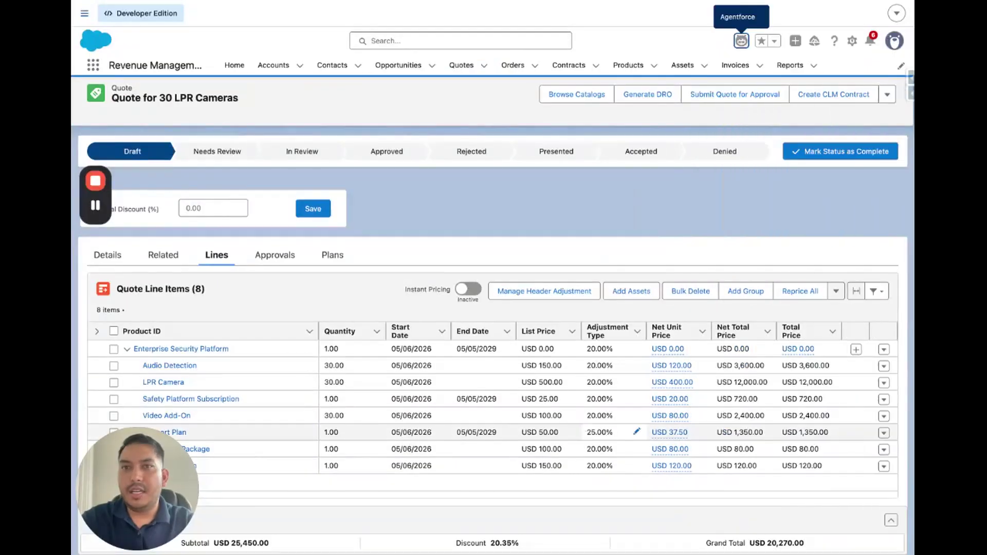